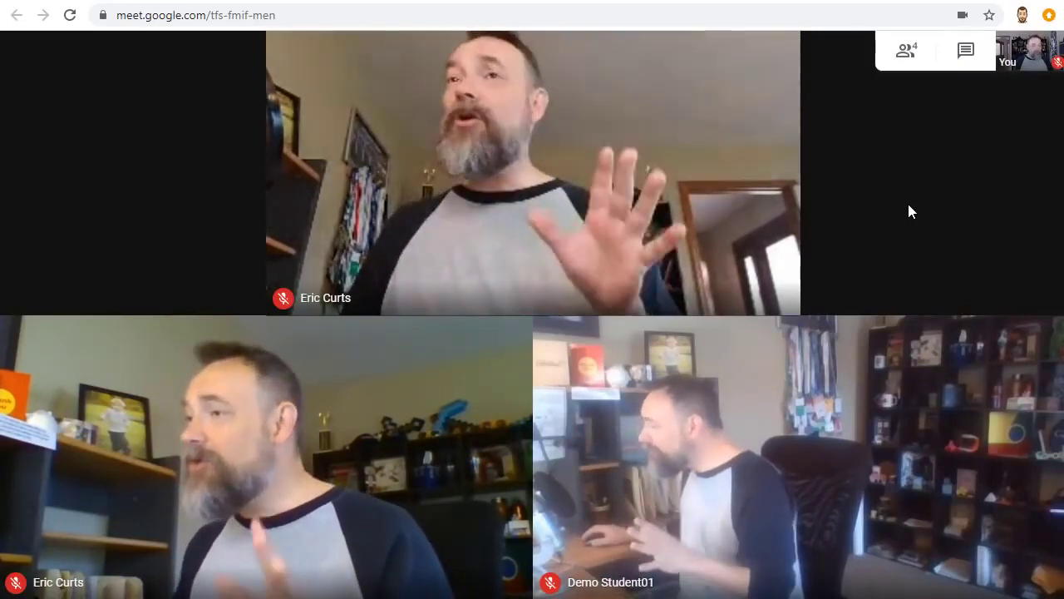
Step: Pin and unpin your own video, then switch the call to the Sidebar layout
click(1020, 60)
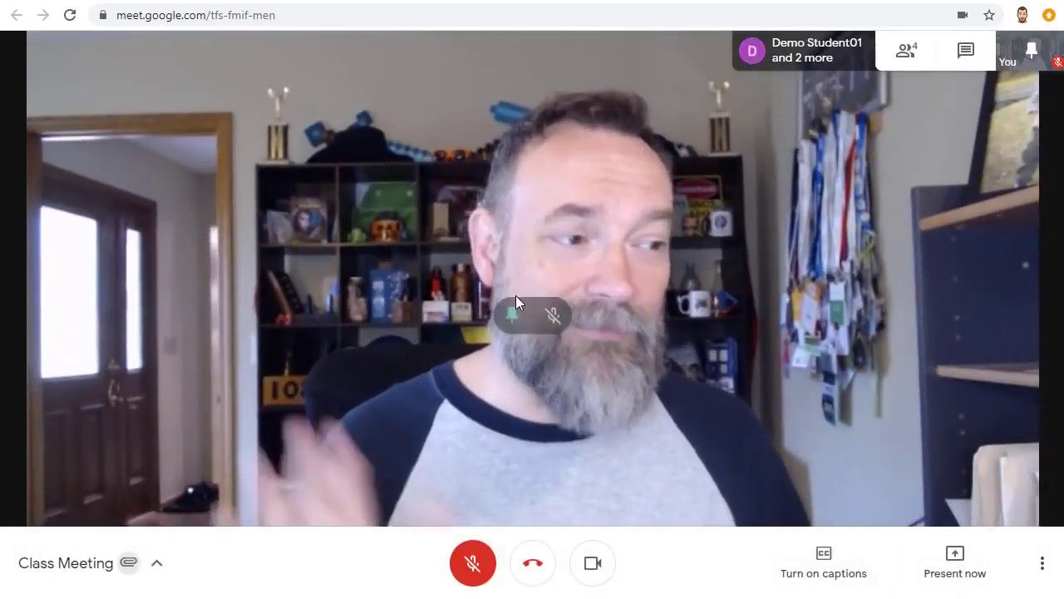
click(508, 318)
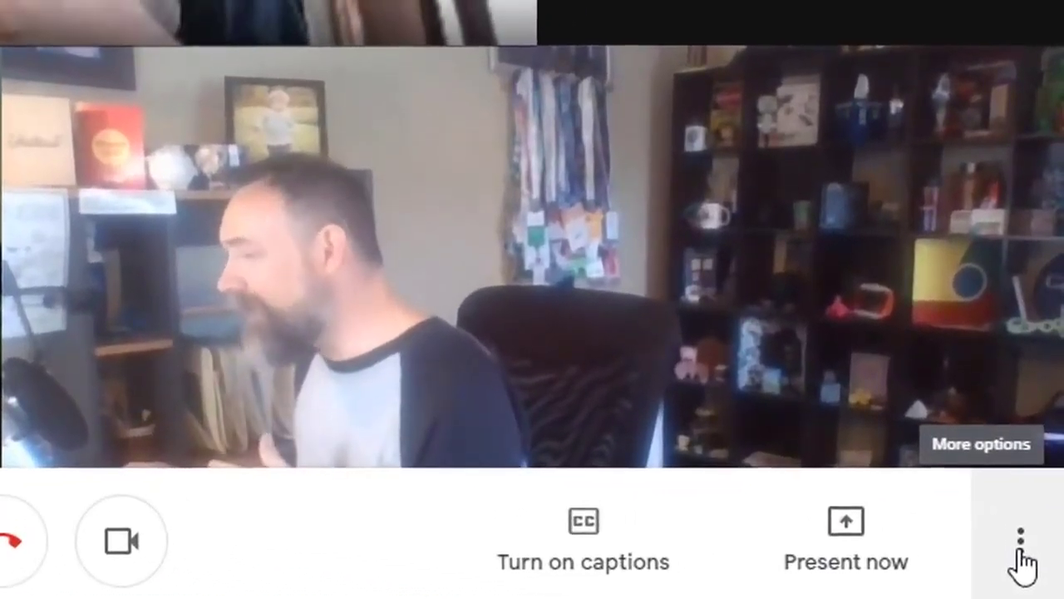
click(1020, 536)
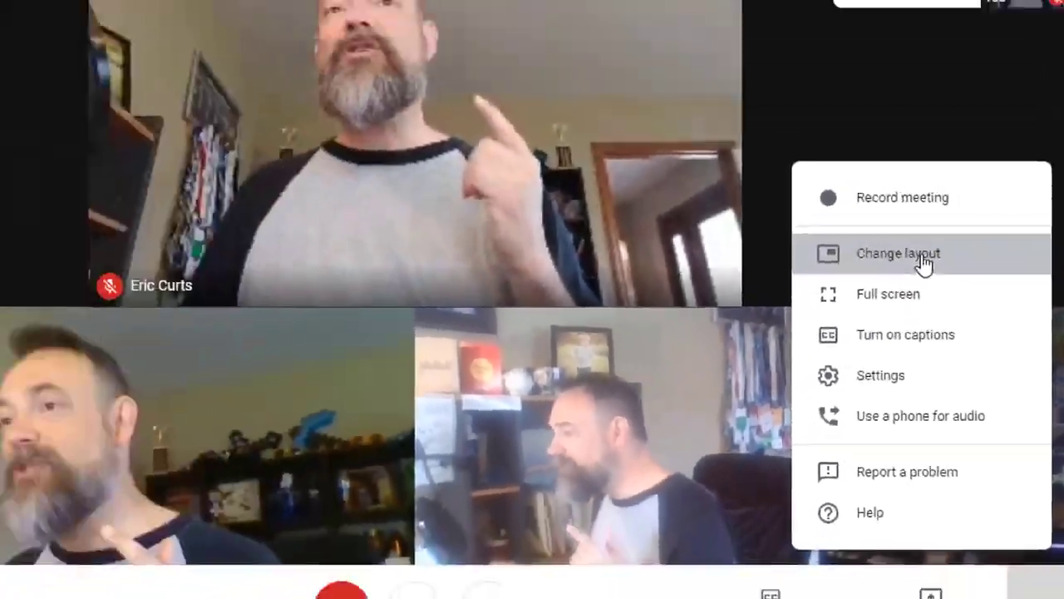
click(923, 261)
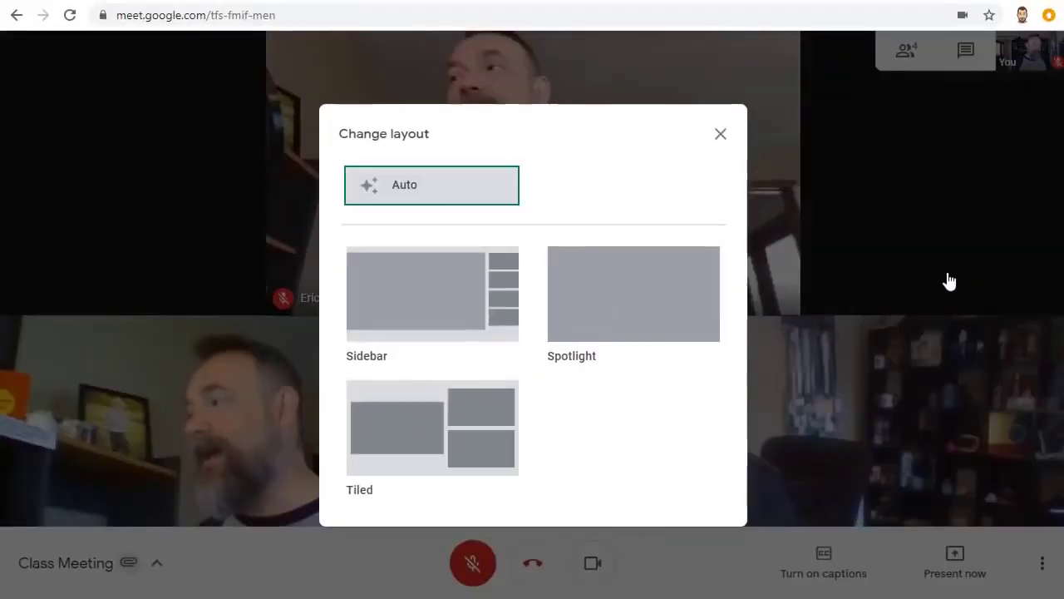
click(457, 308)
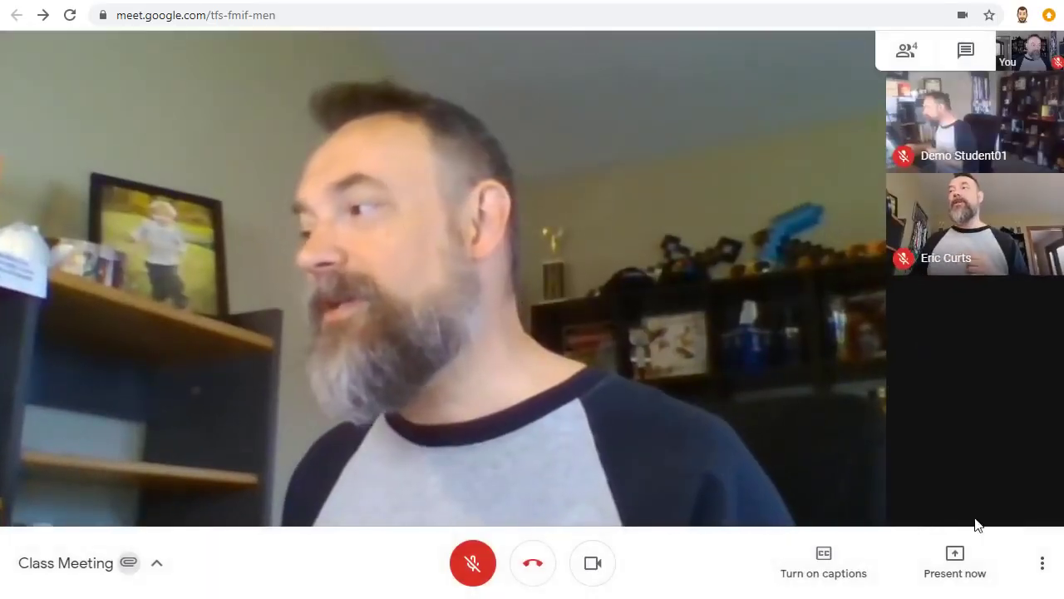
Step: Switch the call layout to Spotlight, then to Tiled
click(1045, 572)
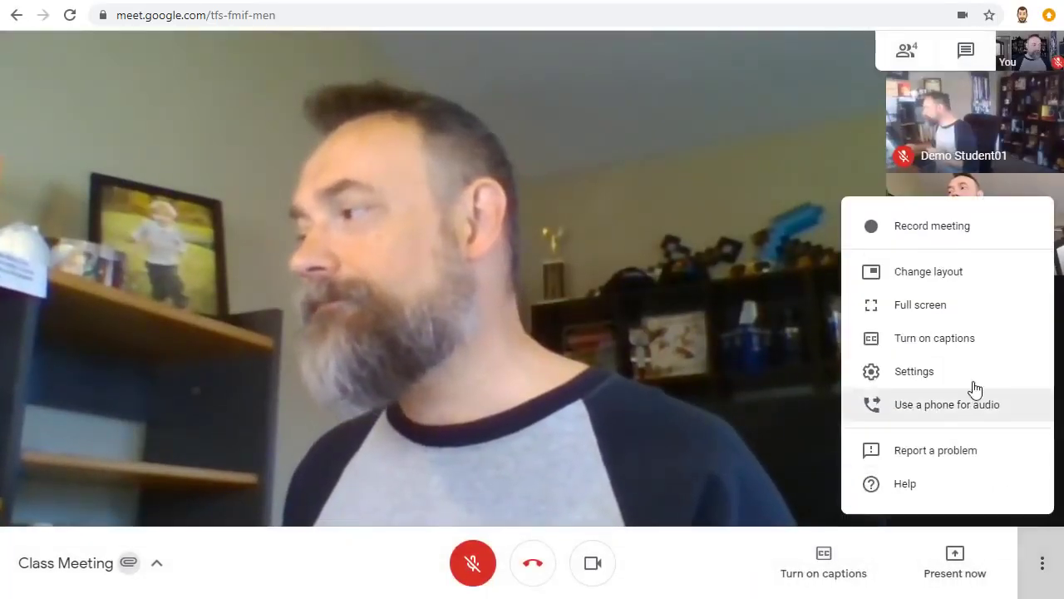
click(950, 275)
click(665, 315)
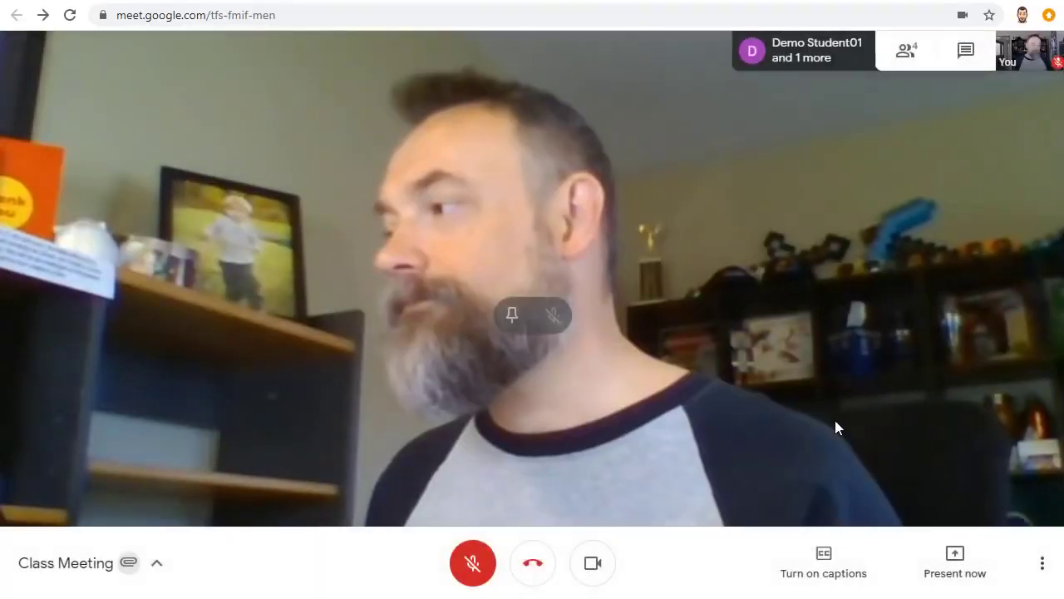
click(1042, 570)
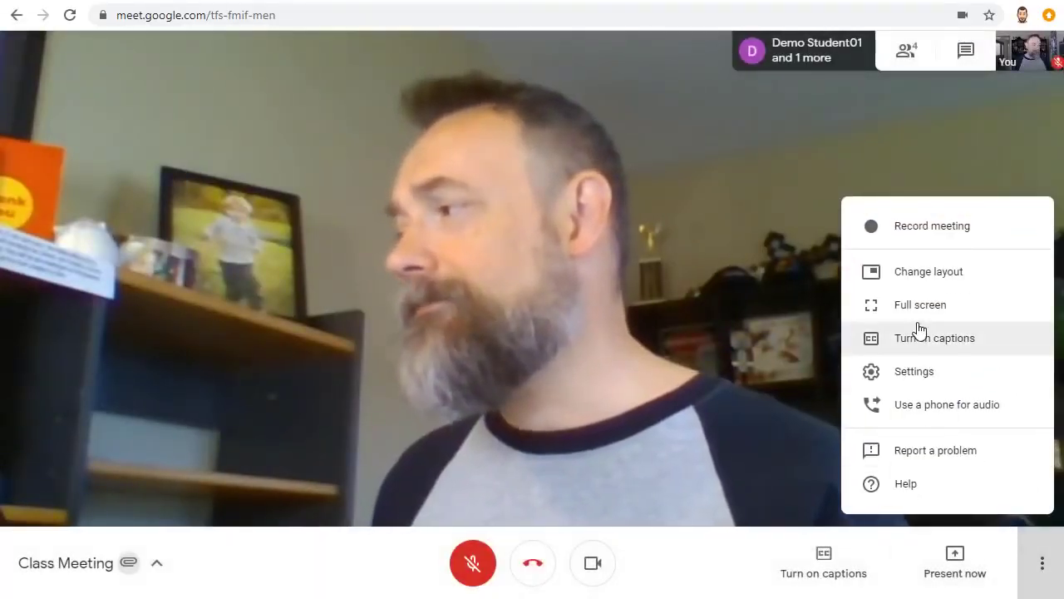
click(929, 275)
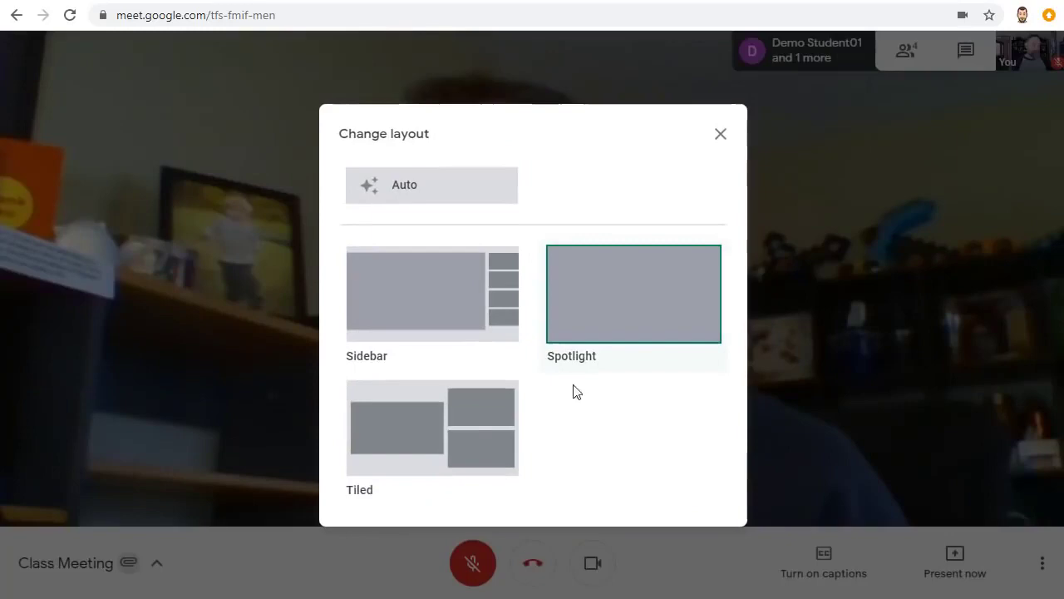
click(483, 434)
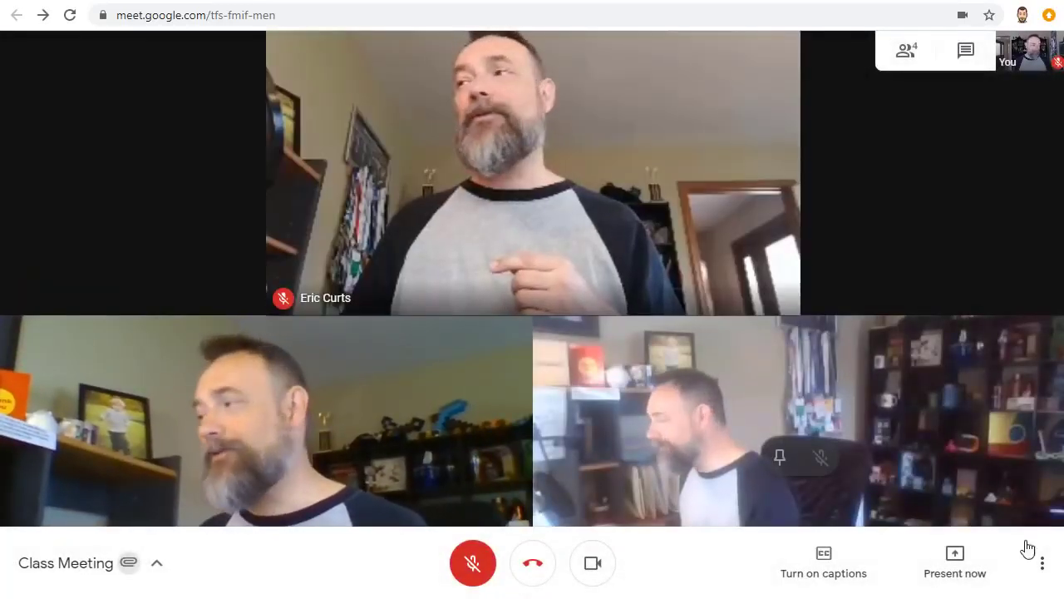
Step: Set the call layout back to Auto
click(1041, 563)
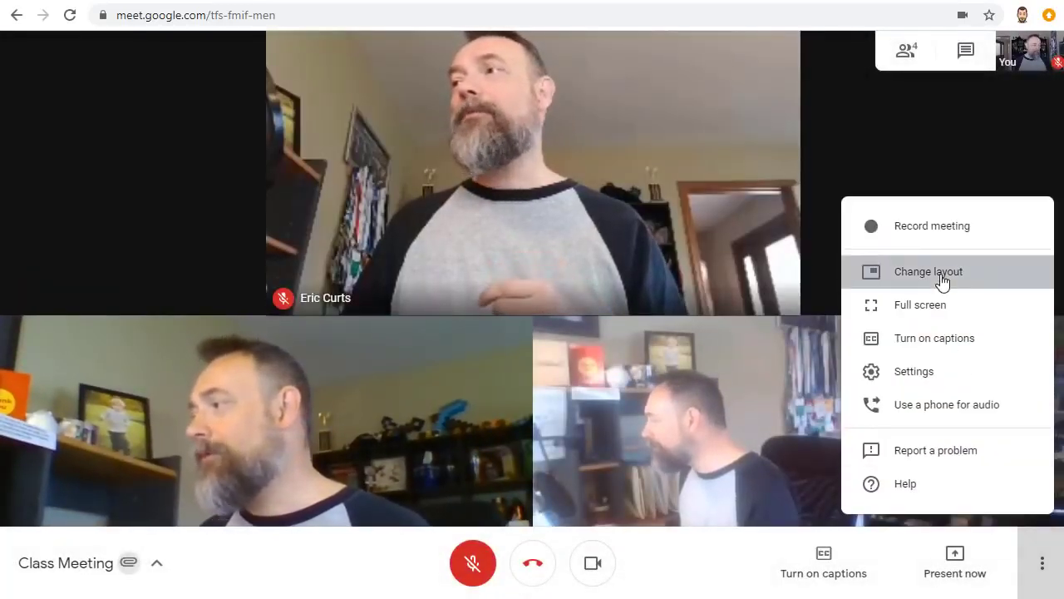
click(941, 281)
click(463, 188)
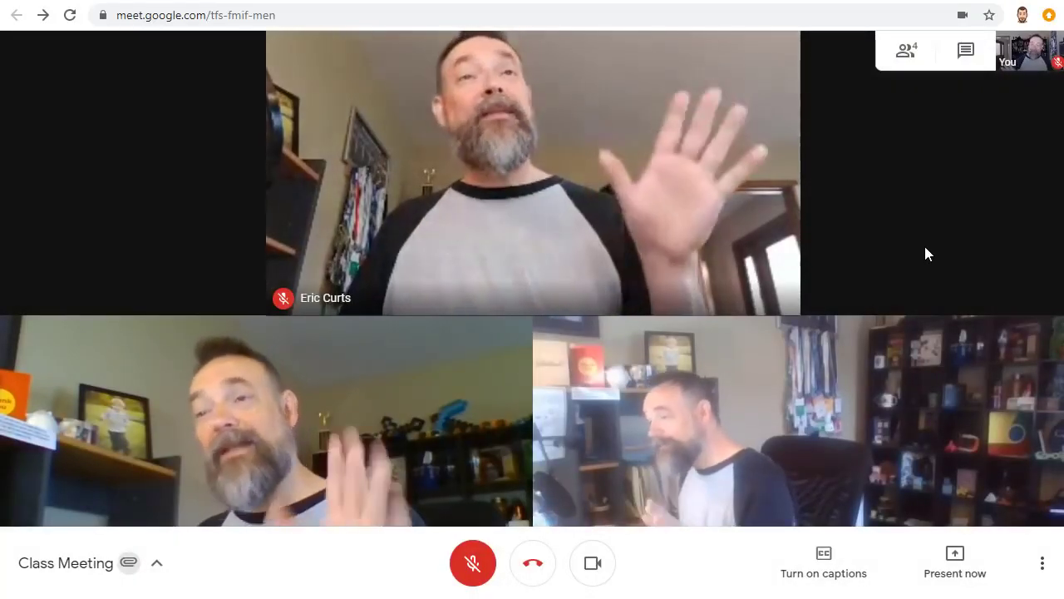
click(509, 175)
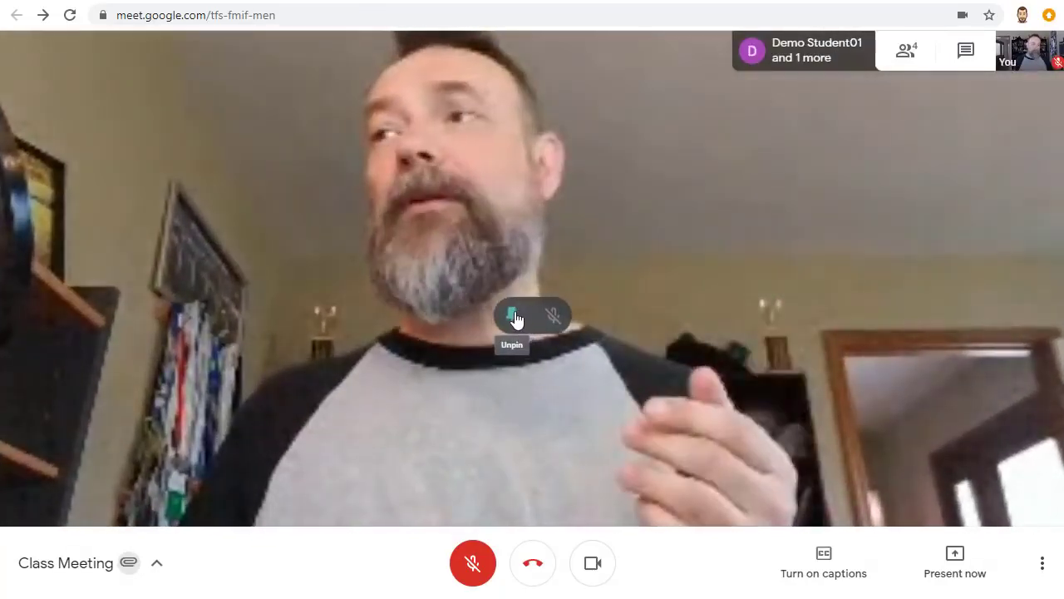
click(520, 328)
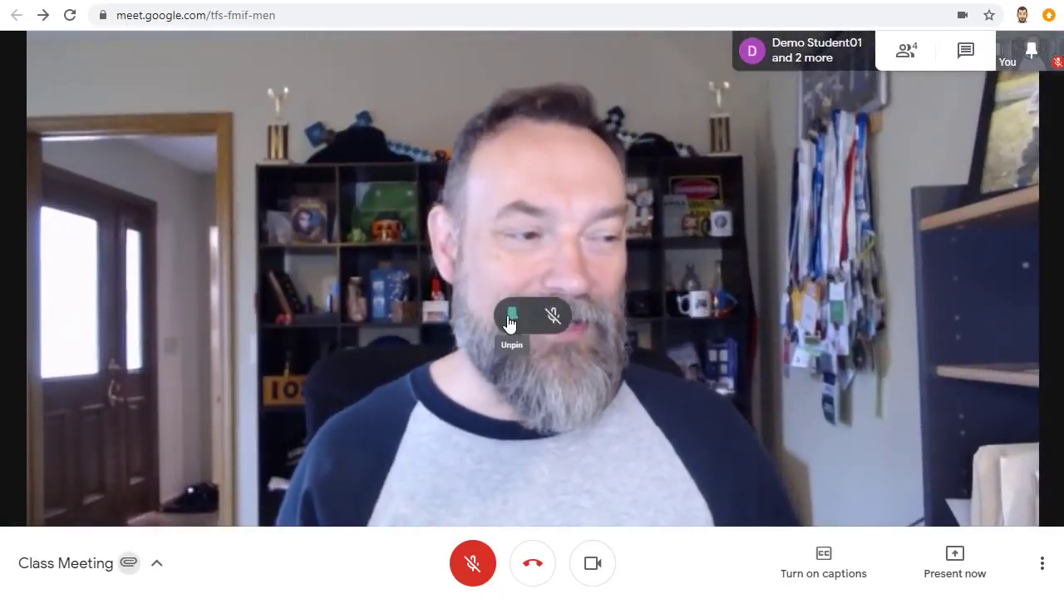
click(511, 316)
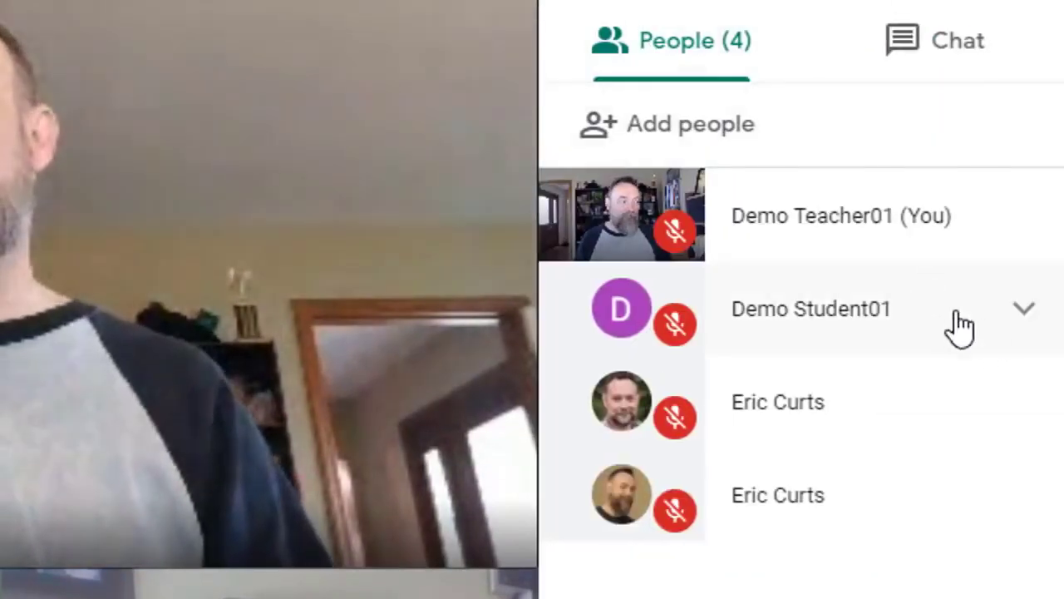
Step: Start removing the student participant but cancel, keeping them in the call, then open Add people
click(1021, 311)
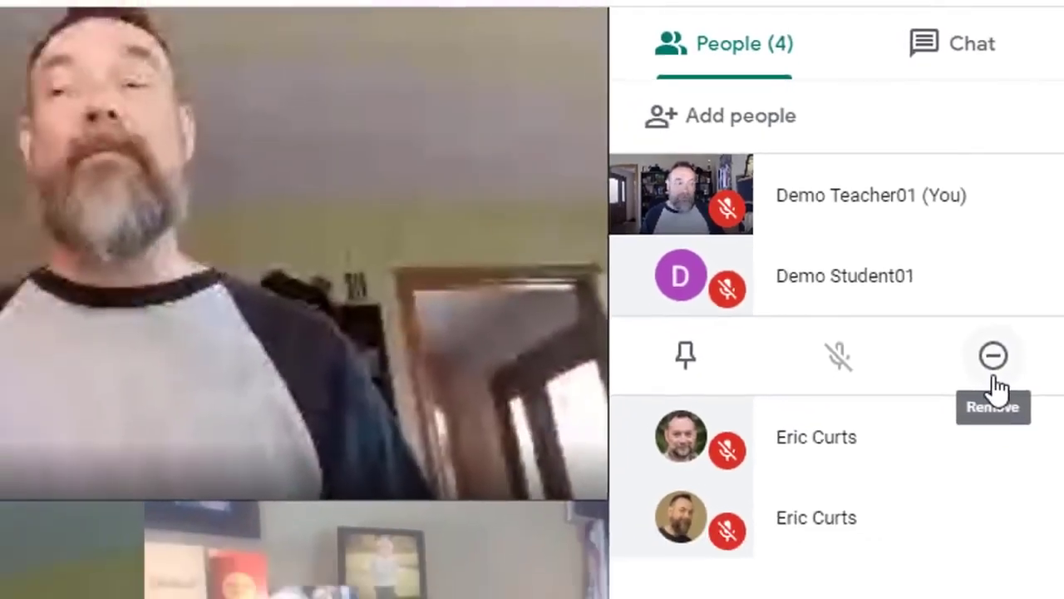
click(984, 416)
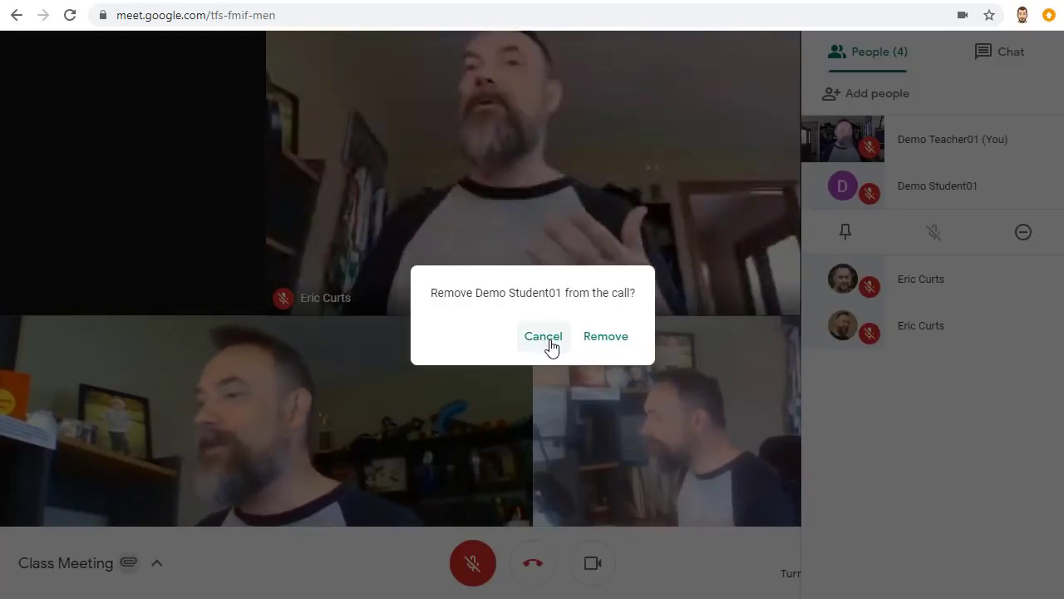
click(551, 348)
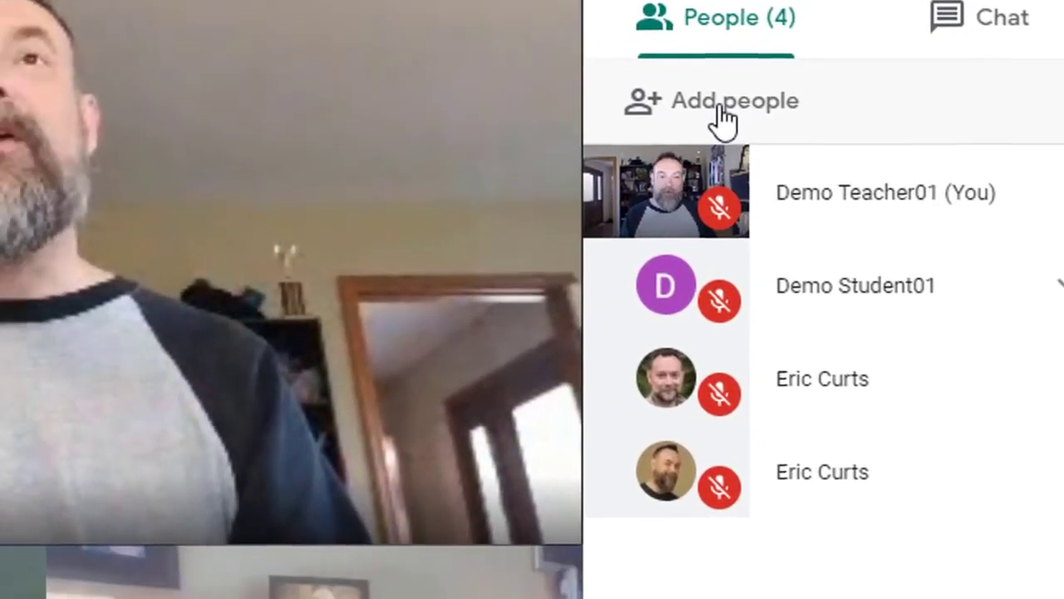
click(678, 123)
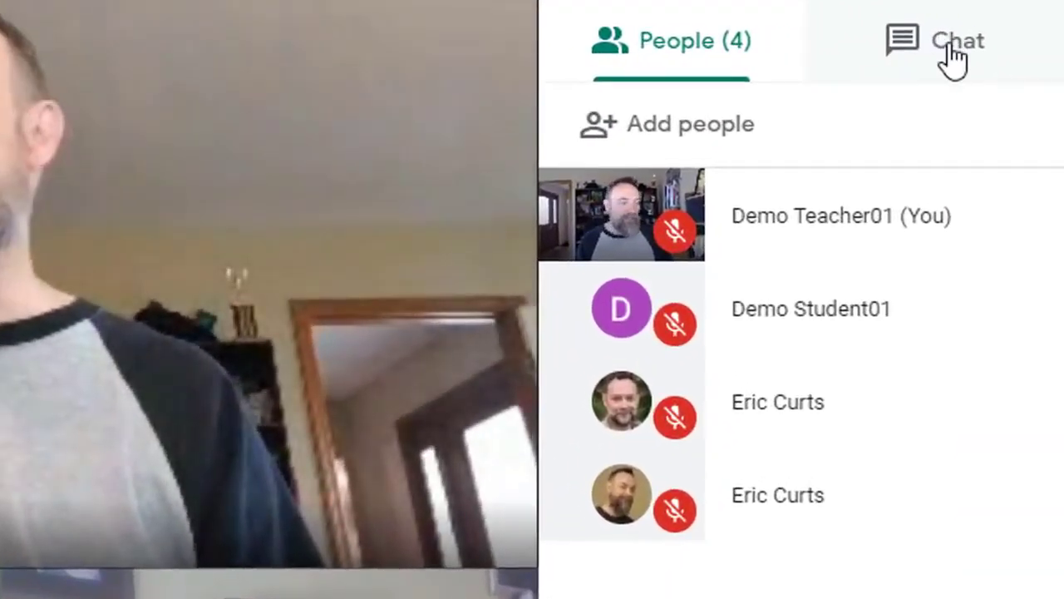
Step: In the Chat panel, send a question asking whether anyone has helpful links for the tech meeting
click(949, 50)
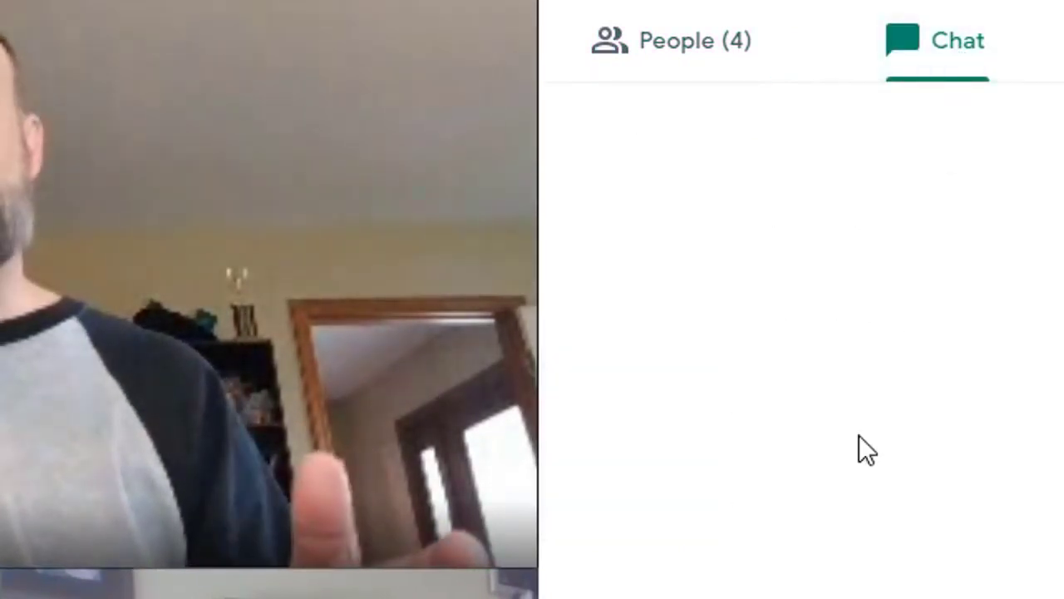
key(Return)
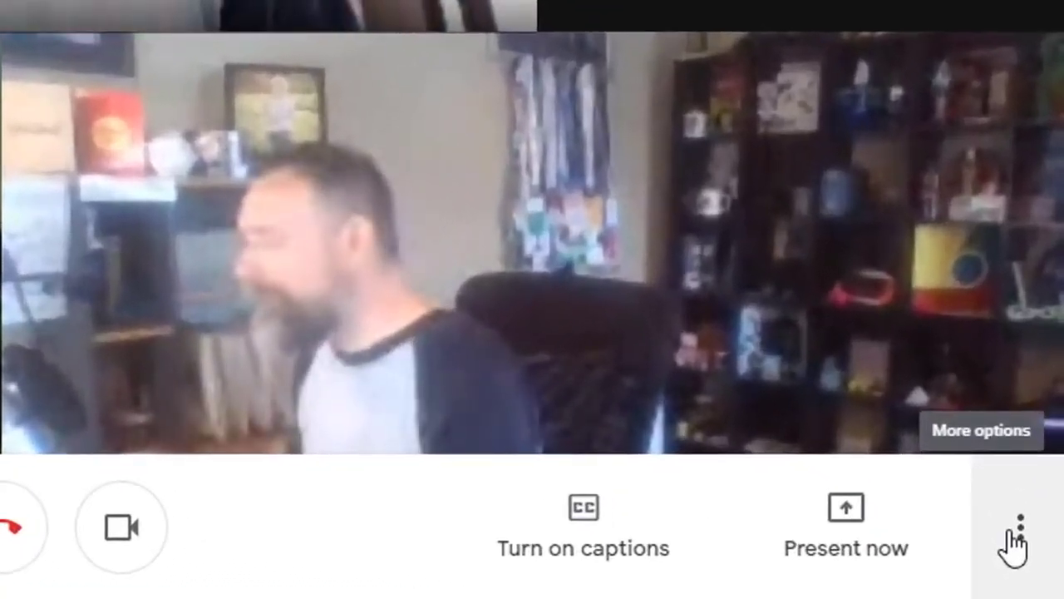
click(1018, 530)
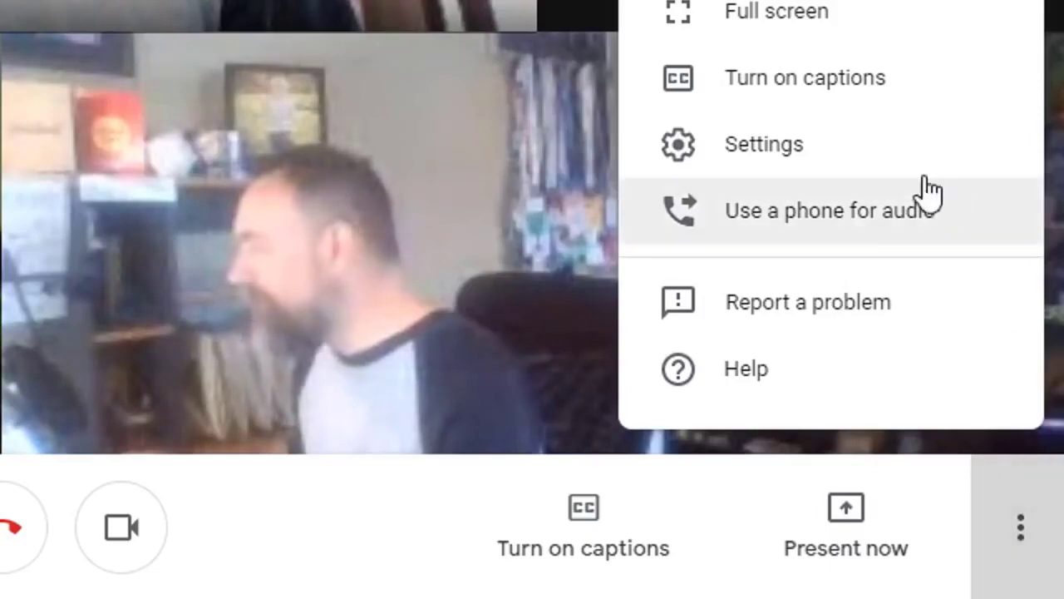
click(846, 158)
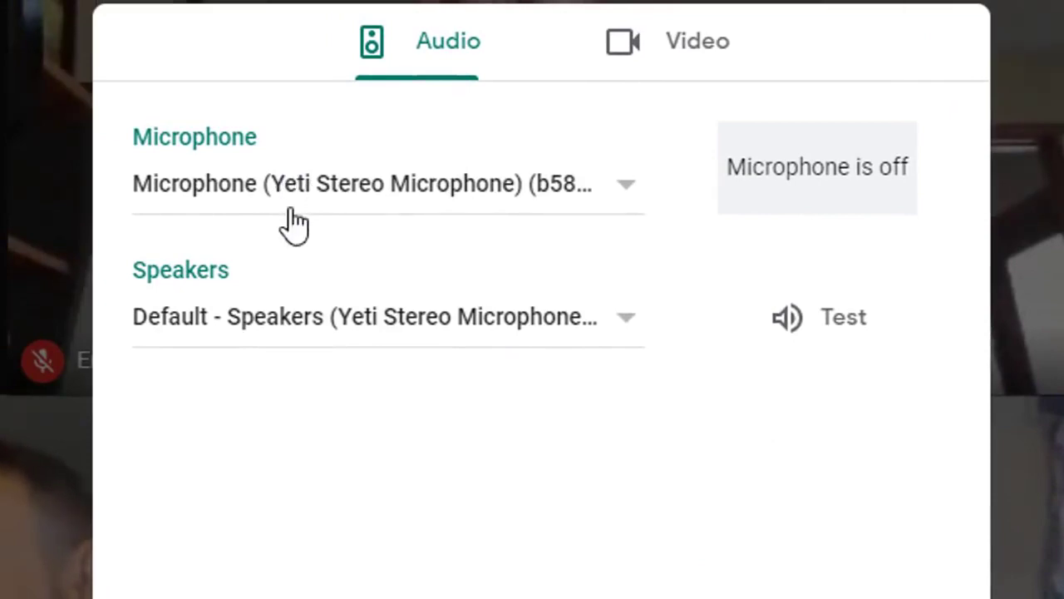
click(645, 44)
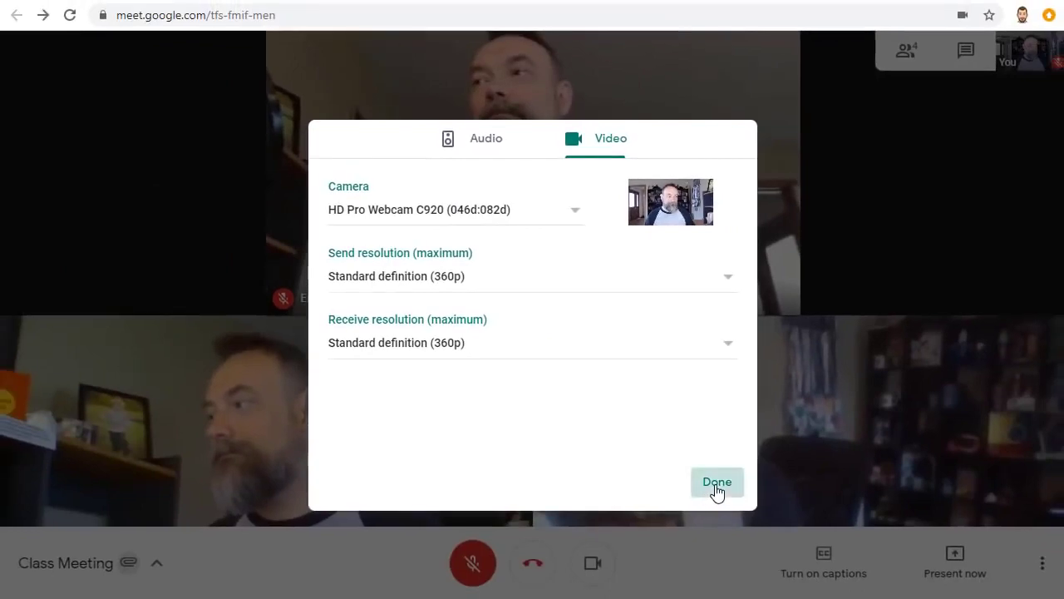
click(717, 489)
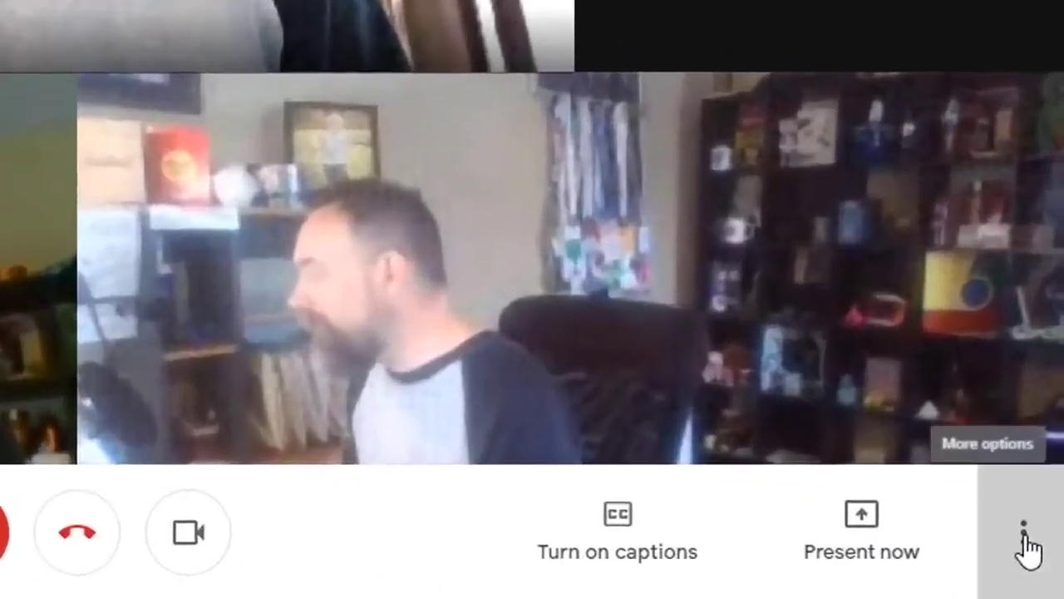
click(1042, 563)
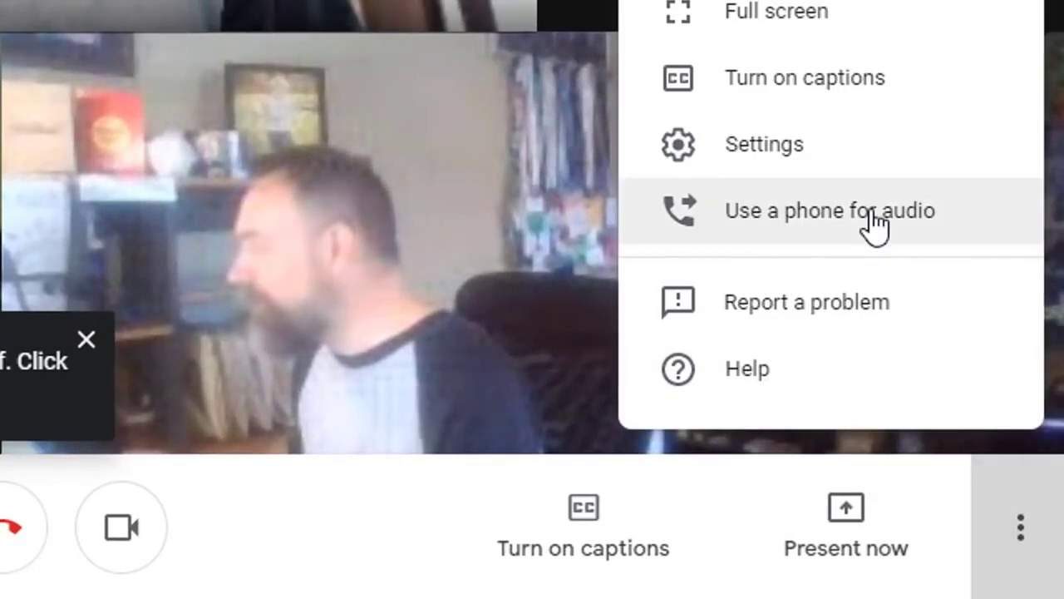
Step: Choose Use a phone for audio to bring up the Call me dialog
click(871, 225)
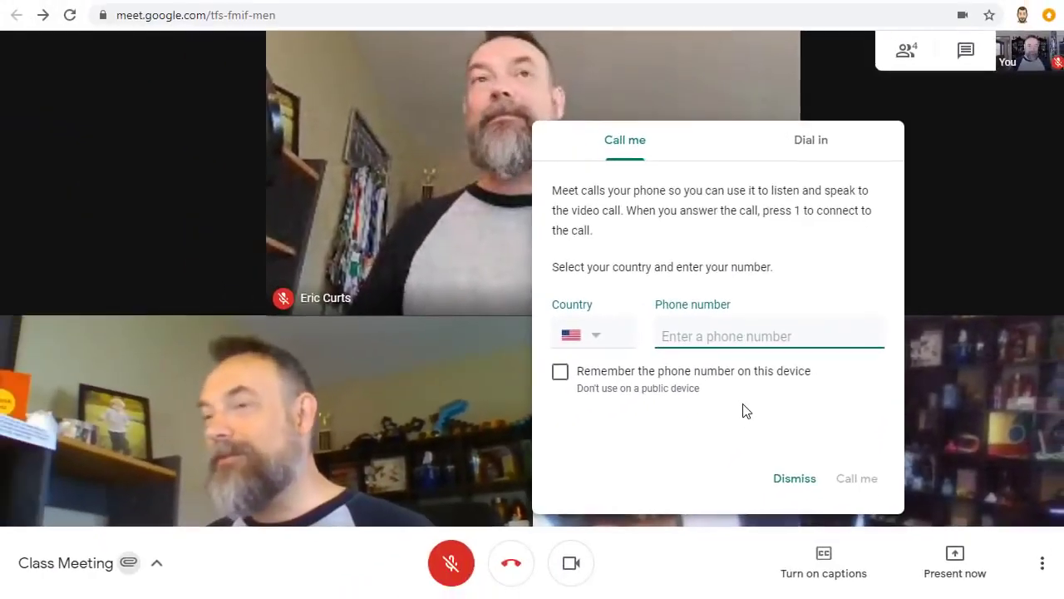
Step: Close the phone-audio dialog, choose to present your entire screen, and select Screen 2
click(728, 579)
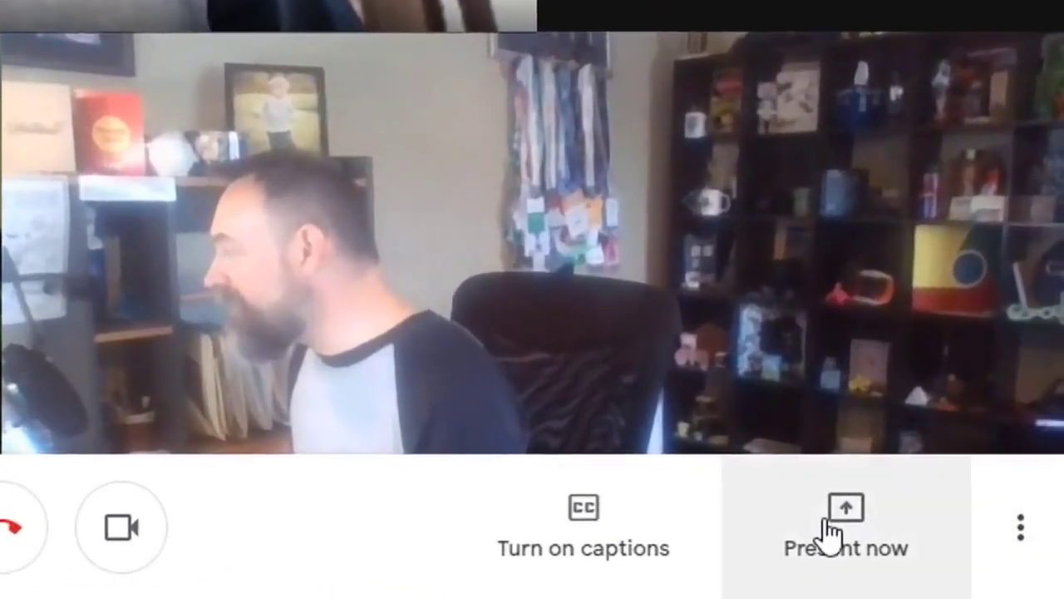
click(829, 532)
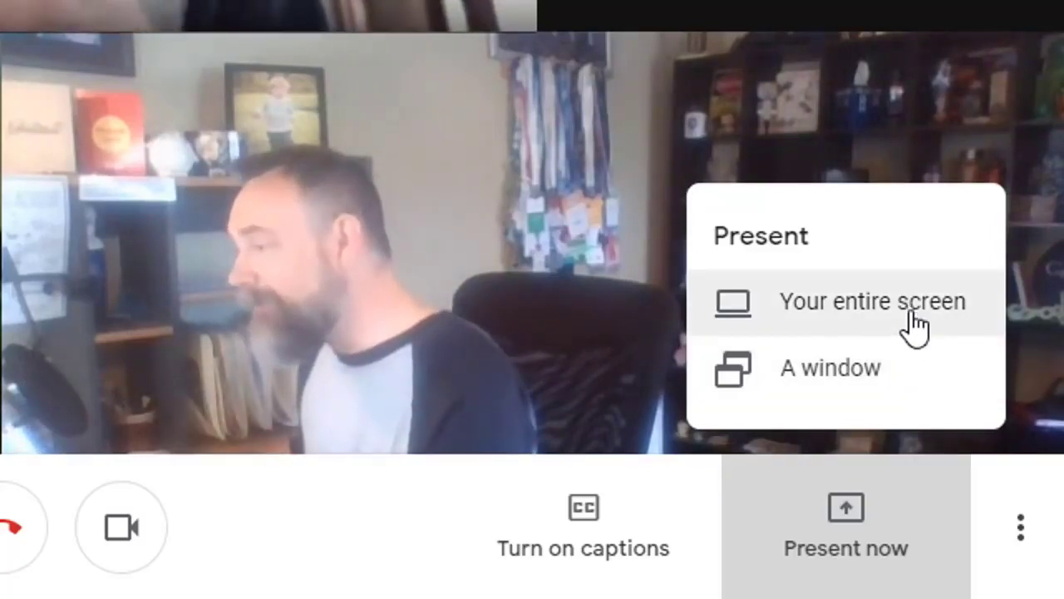
click(912, 318)
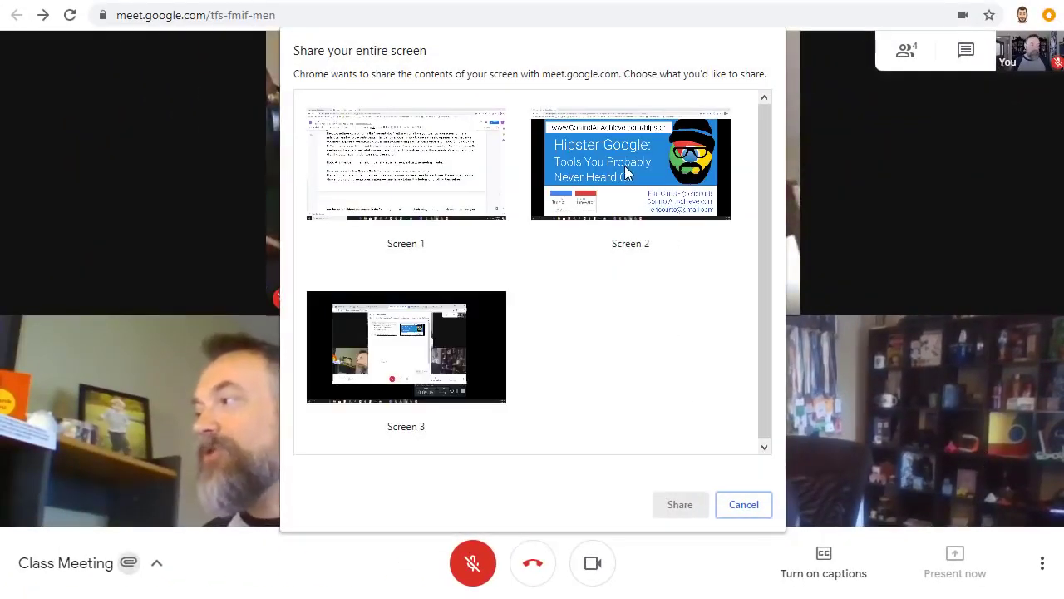
click(625, 173)
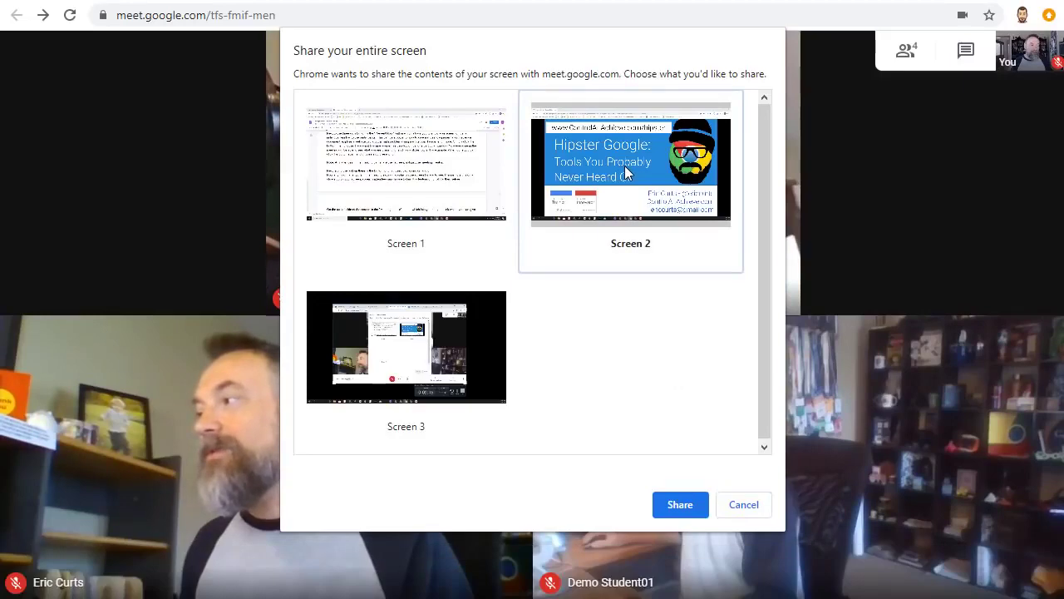
Step: Share Screen 2, advance three slides to Search Tools, then stop presenting
click(680, 504)
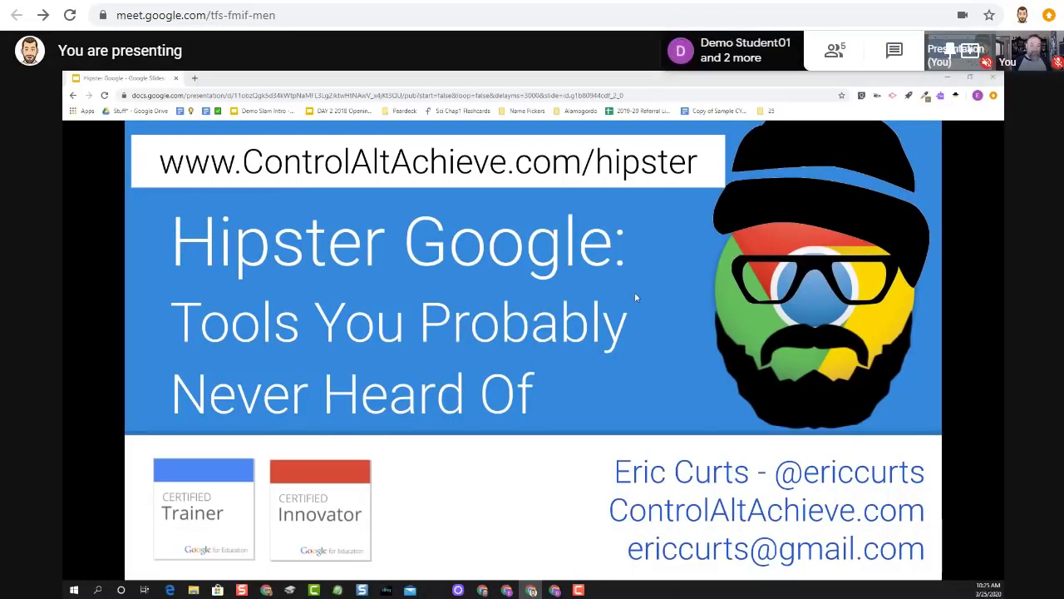
key(Right)
key(Right)
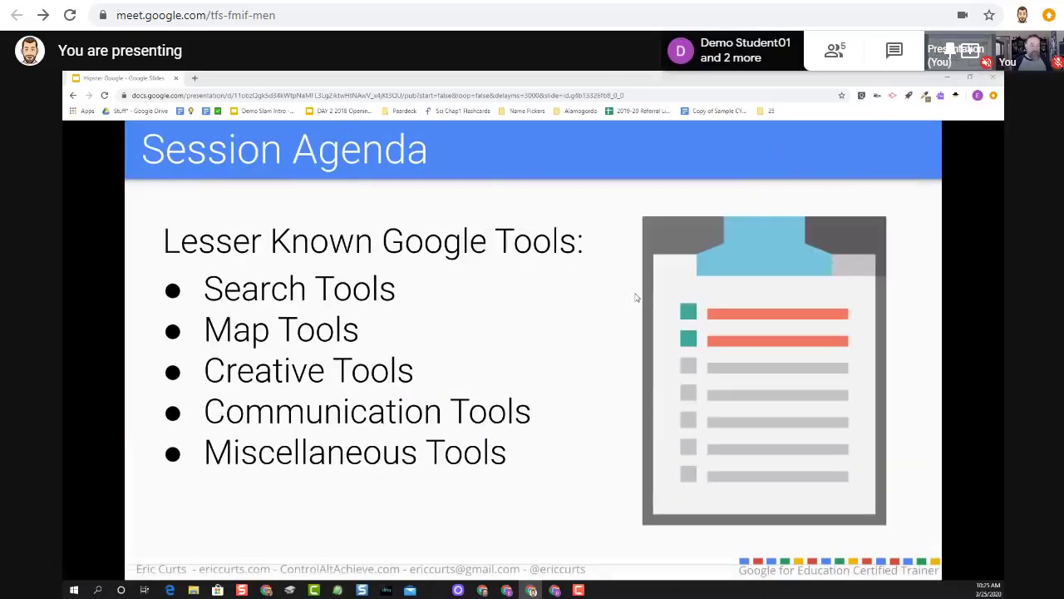
key(Right)
key(Right)
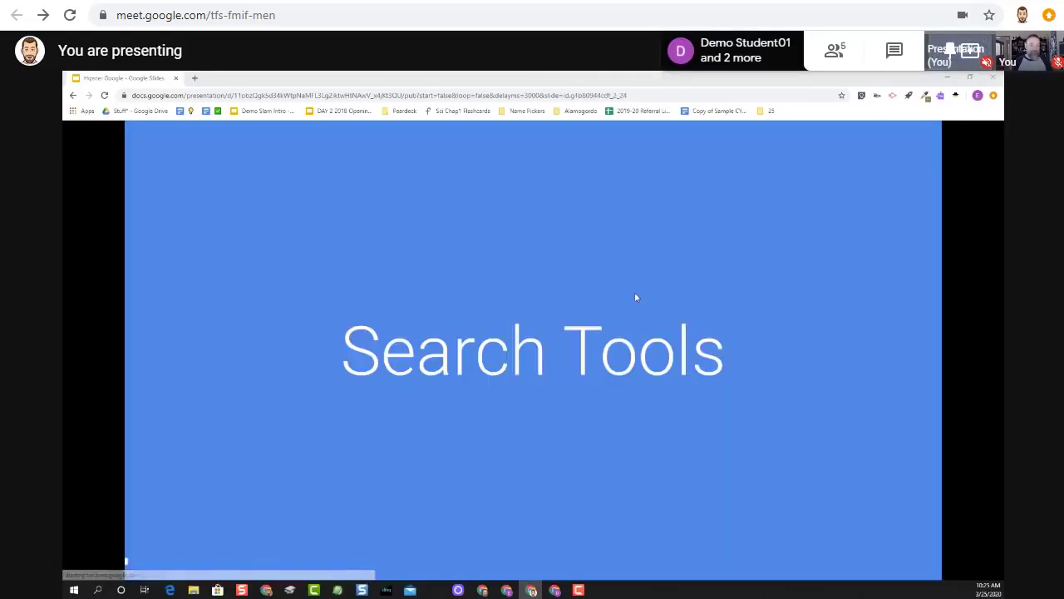
key(Right)
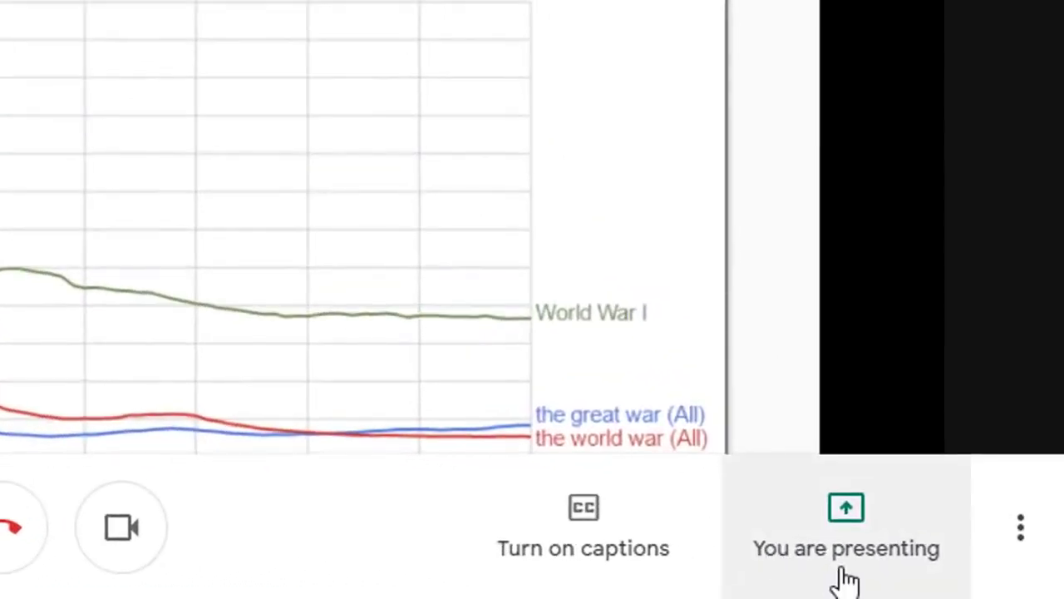
click(846, 582)
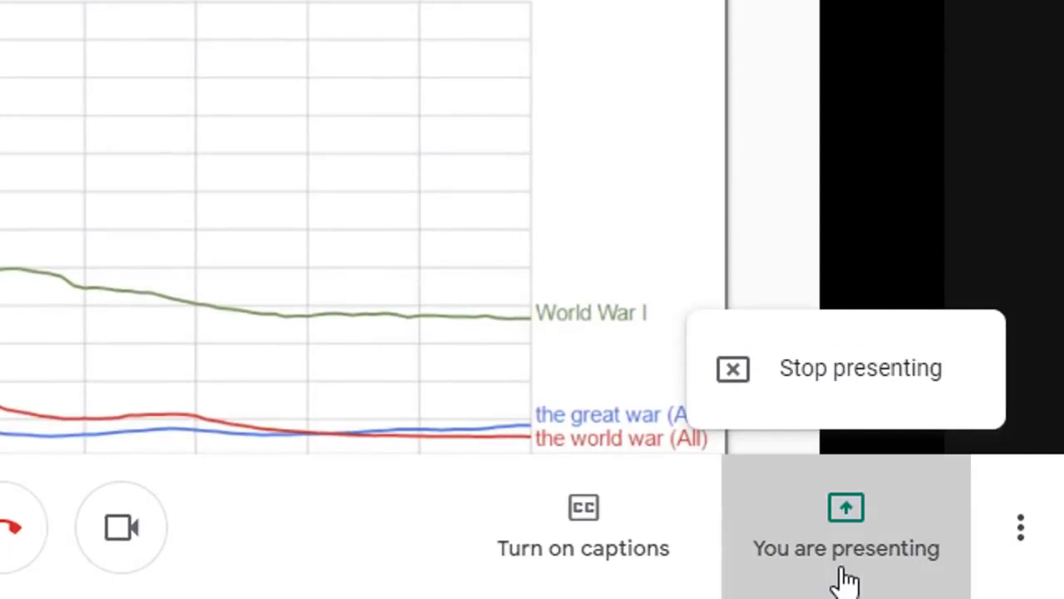
click(867, 382)
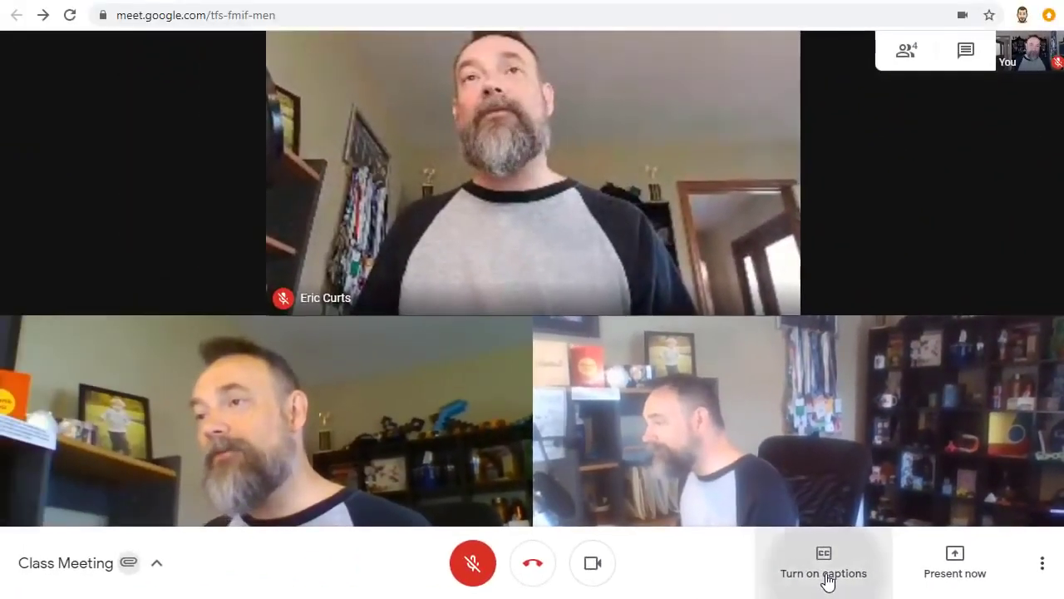
Step: Turn live captions on and back off, then mute the microphone with Ctrl+D
click(826, 575)
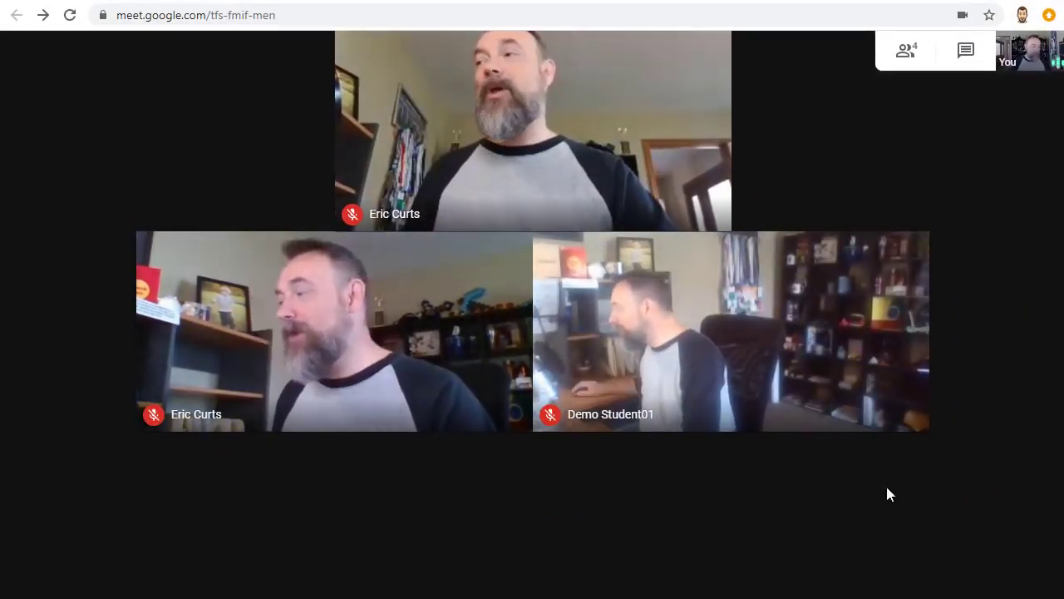
mouse_move(814, 544)
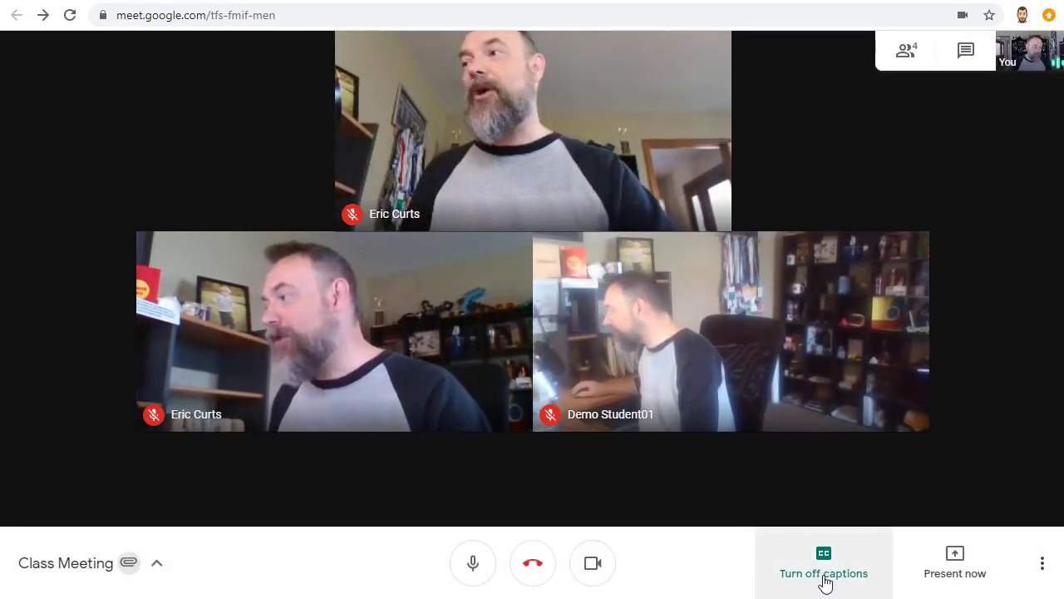
click(824, 573)
key(ctrl+d)
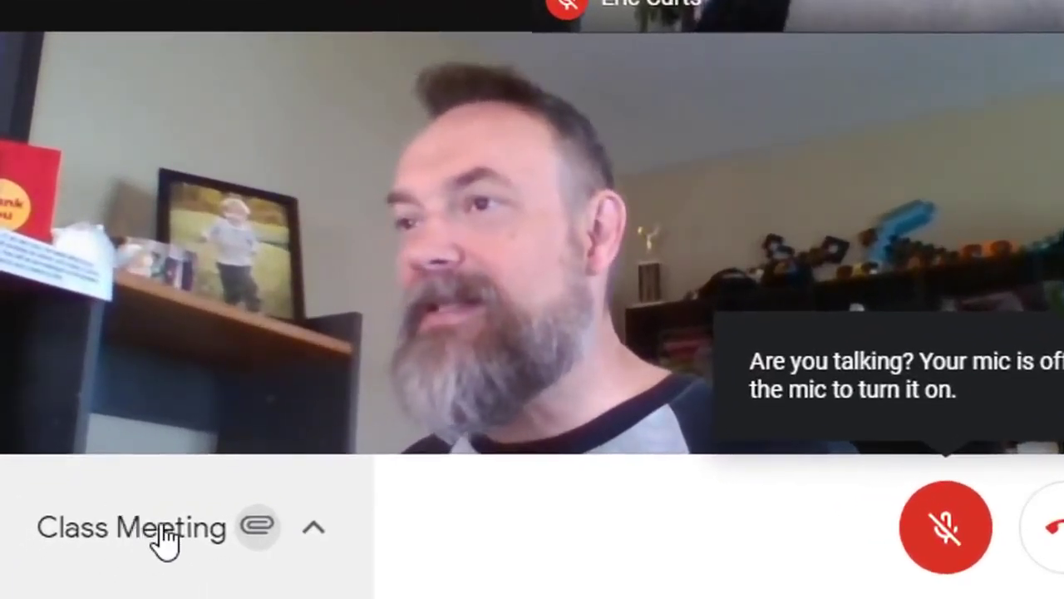
click(166, 541)
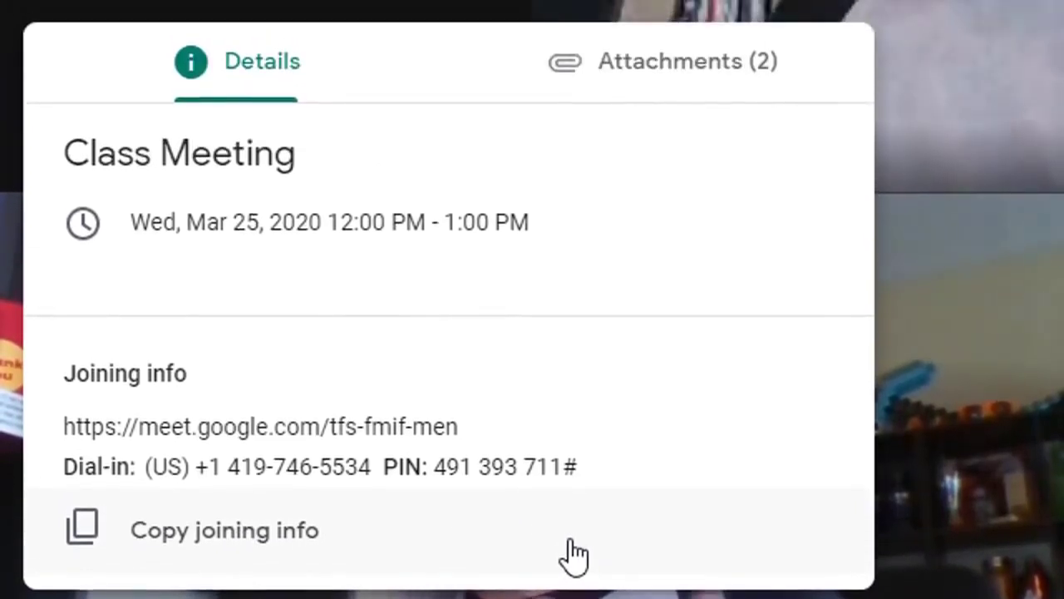
click(689, 76)
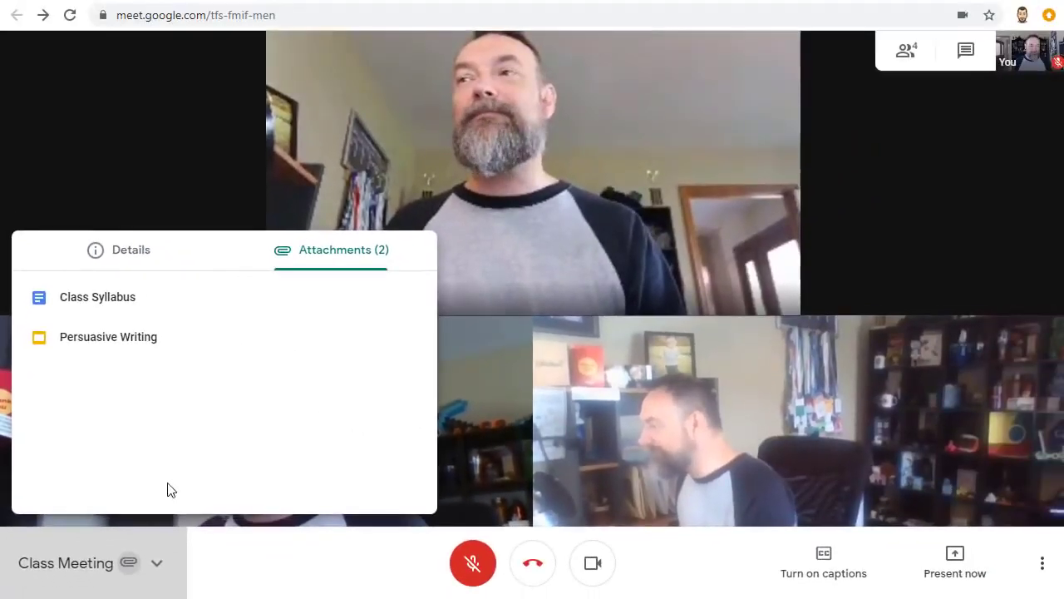
click(299, 541)
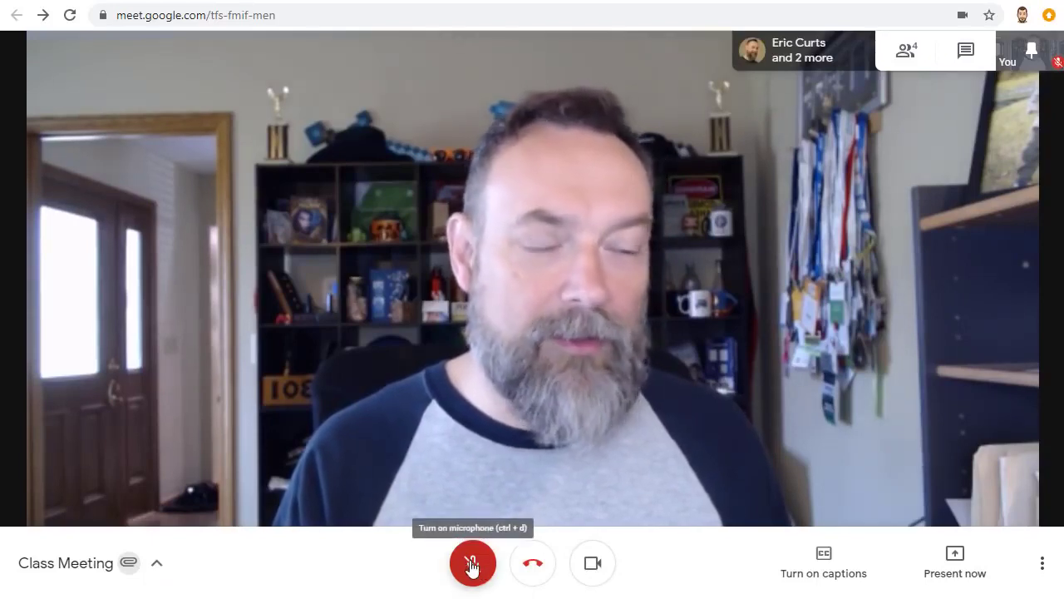
Step: Turn off the camera
click(594, 565)
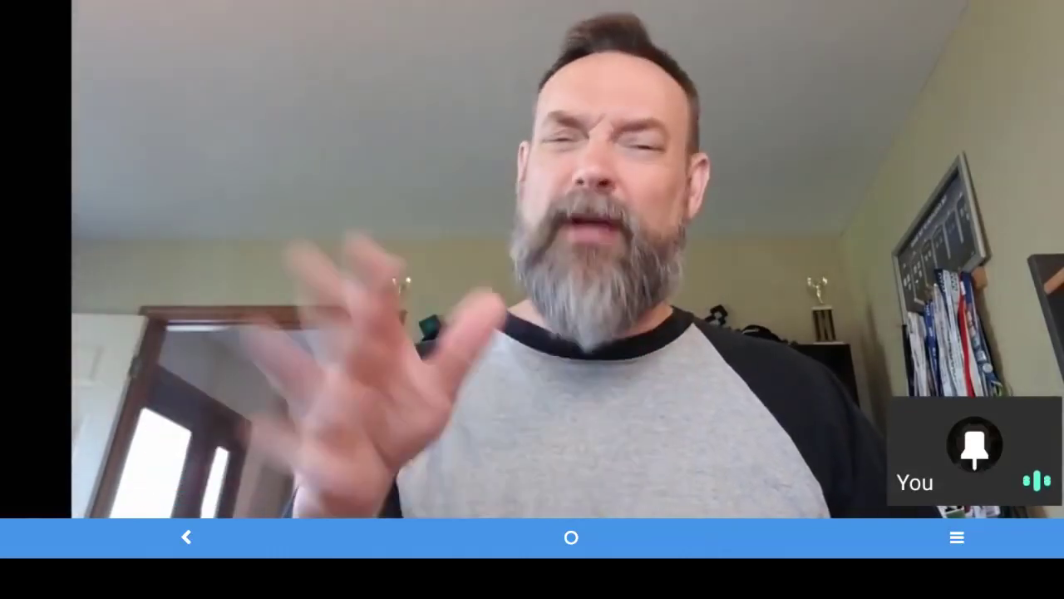
Step: Check the audio output choices without changing the wired headphones, then turn on captions
click(504, 314)
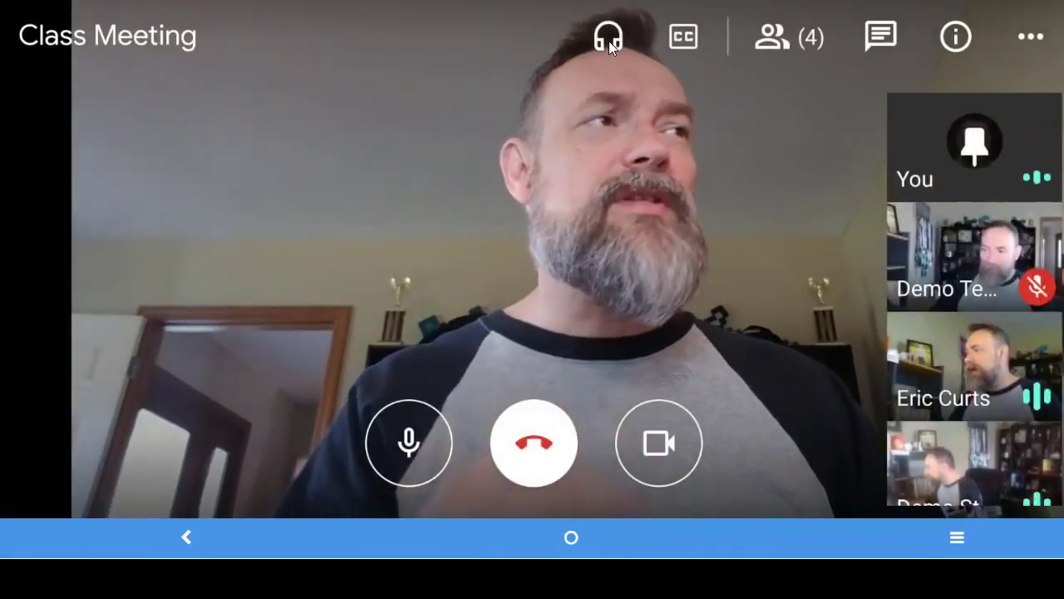
click(609, 39)
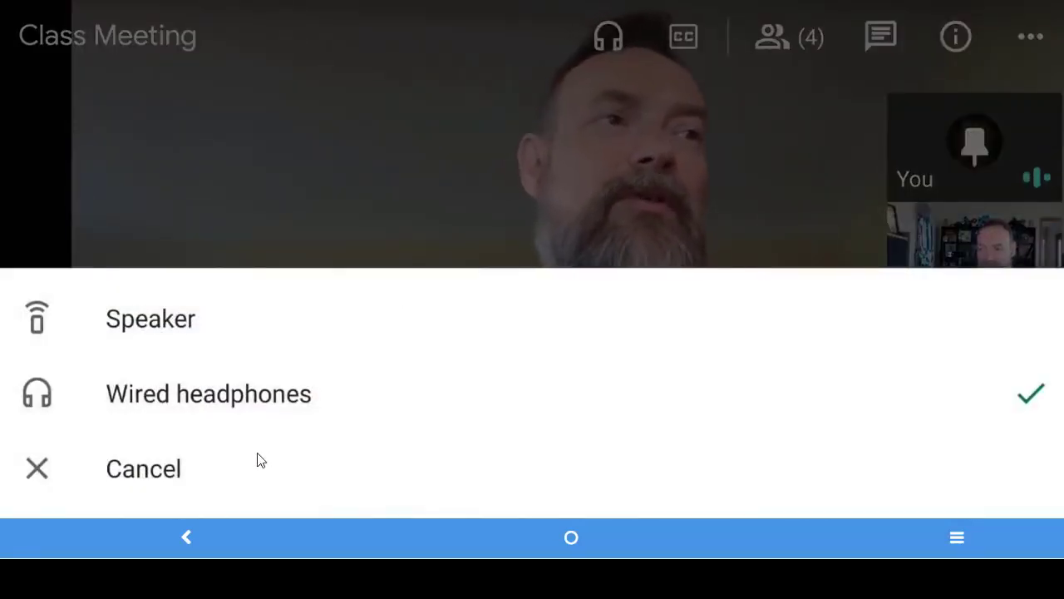
click(137, 471)
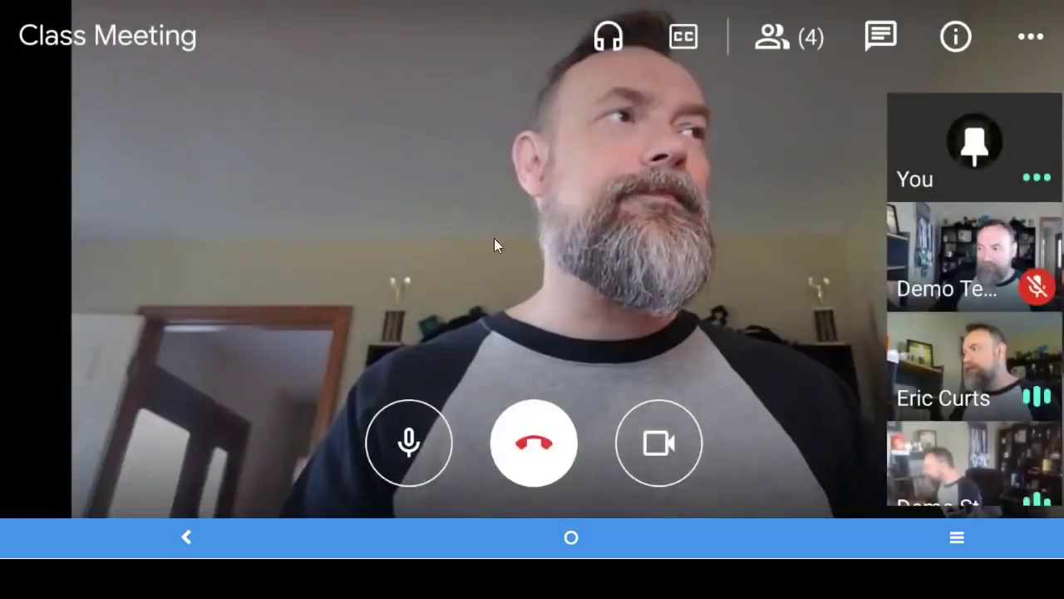
click(678, 44)
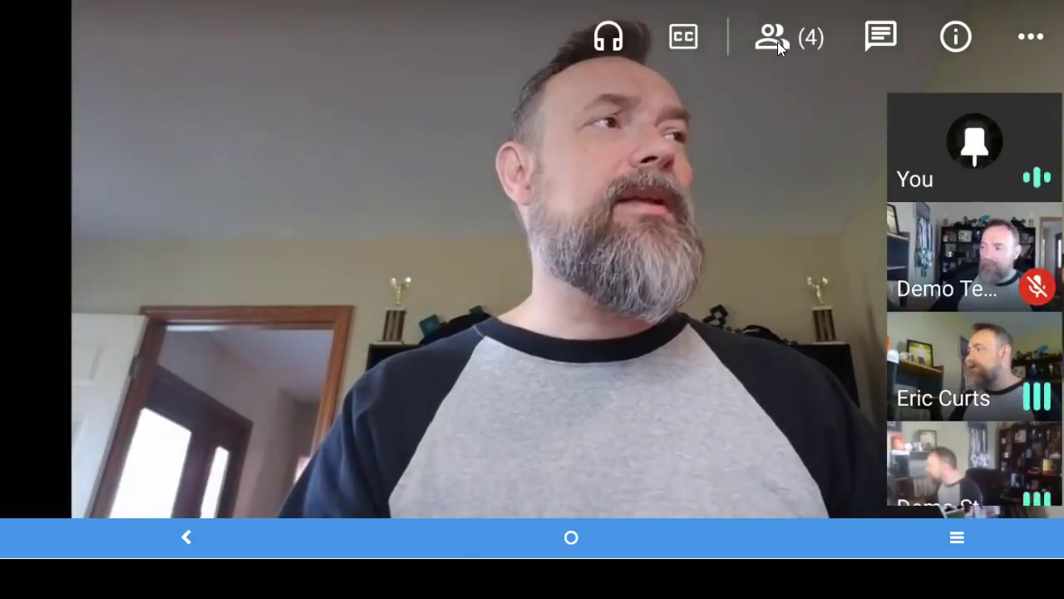
click(777, 42)
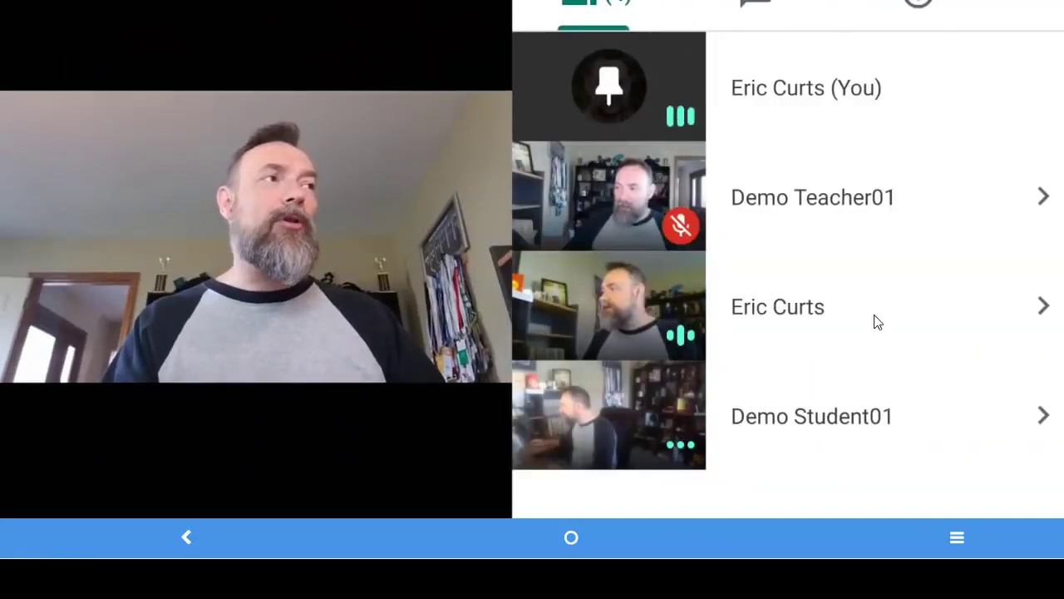
click(1044, 307)
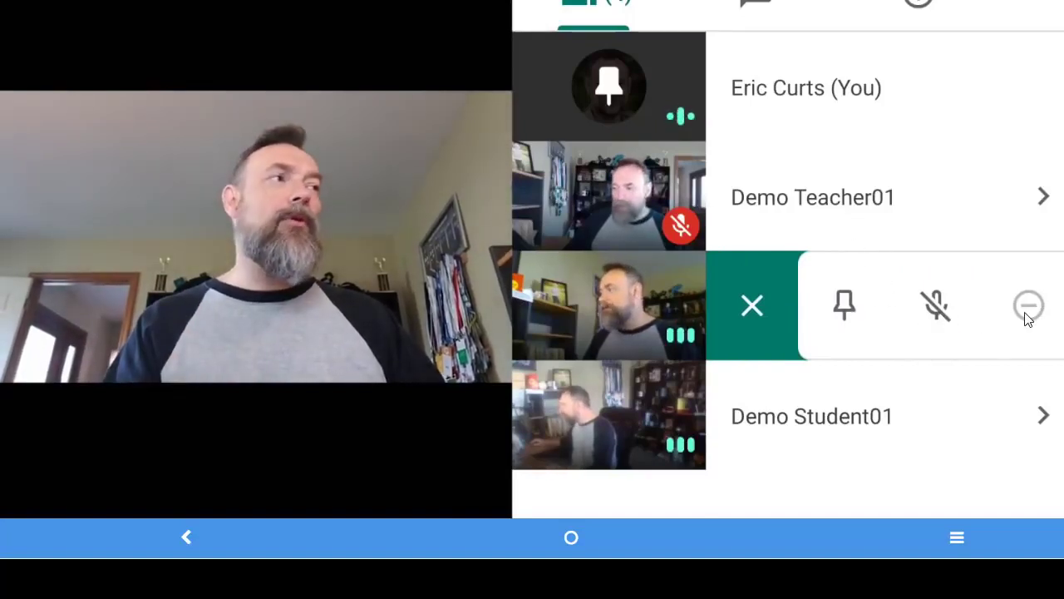
click(463, 73)
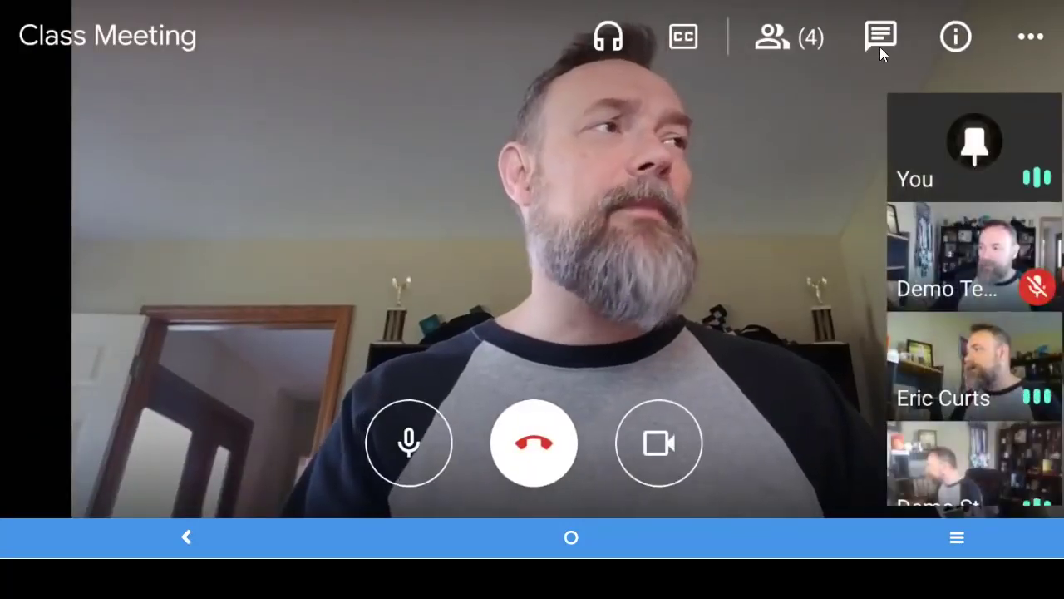
Step: Glance at the chat, then open the meeting info and scroll to the Class Syllabus and Persuasive Writing attachments
click(880, 43)
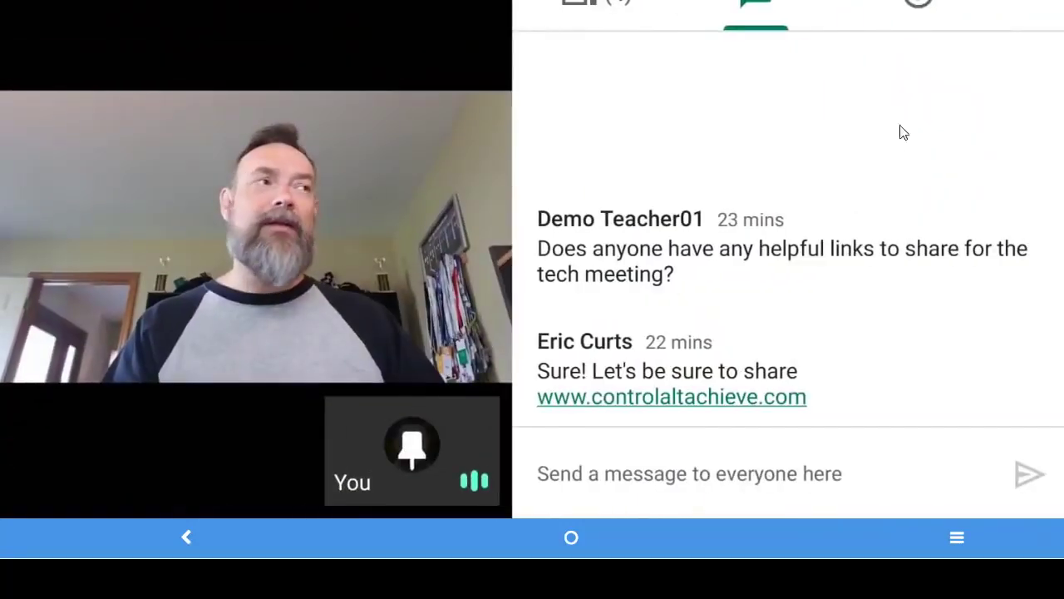
click(465, 68)
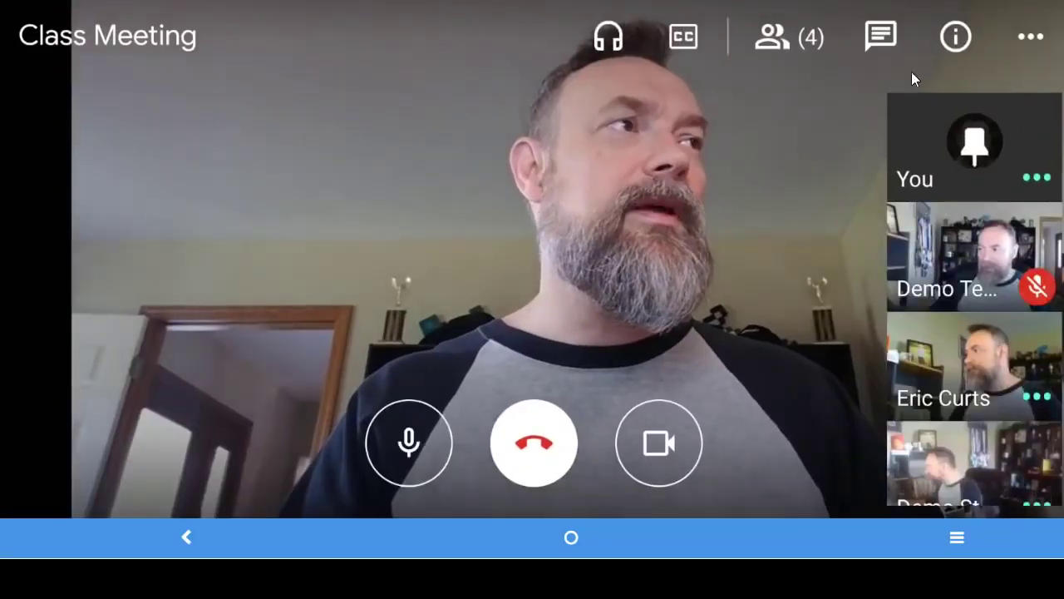
click(957, 36)
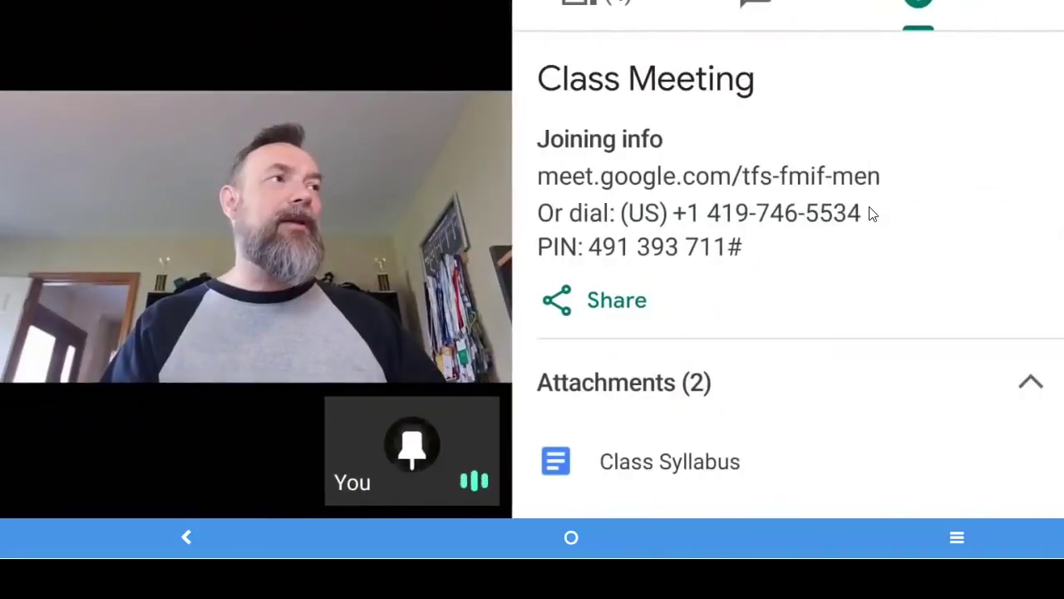
scroll(868, 259, down, 2)
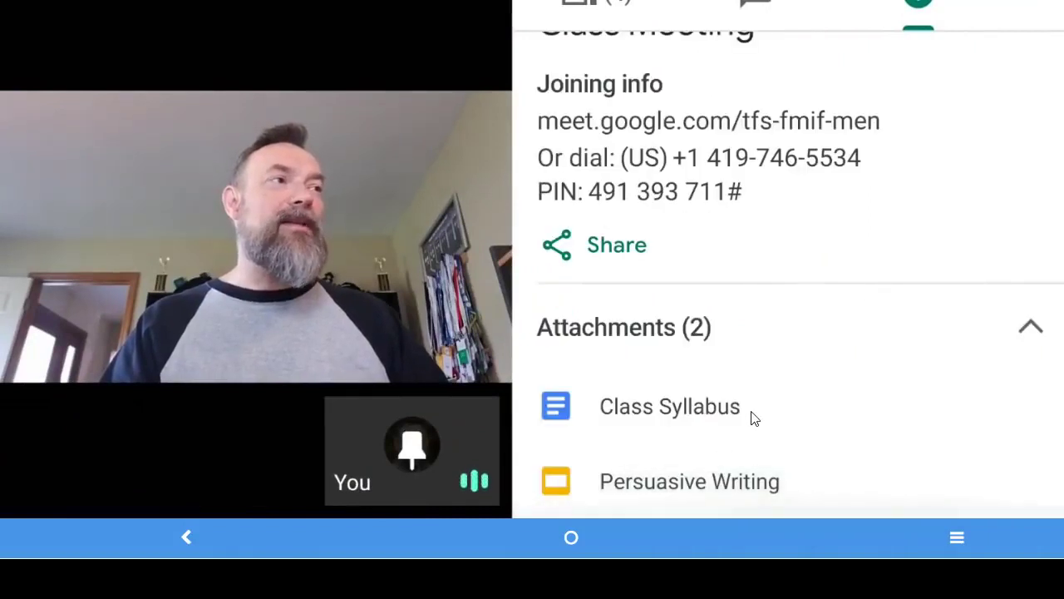